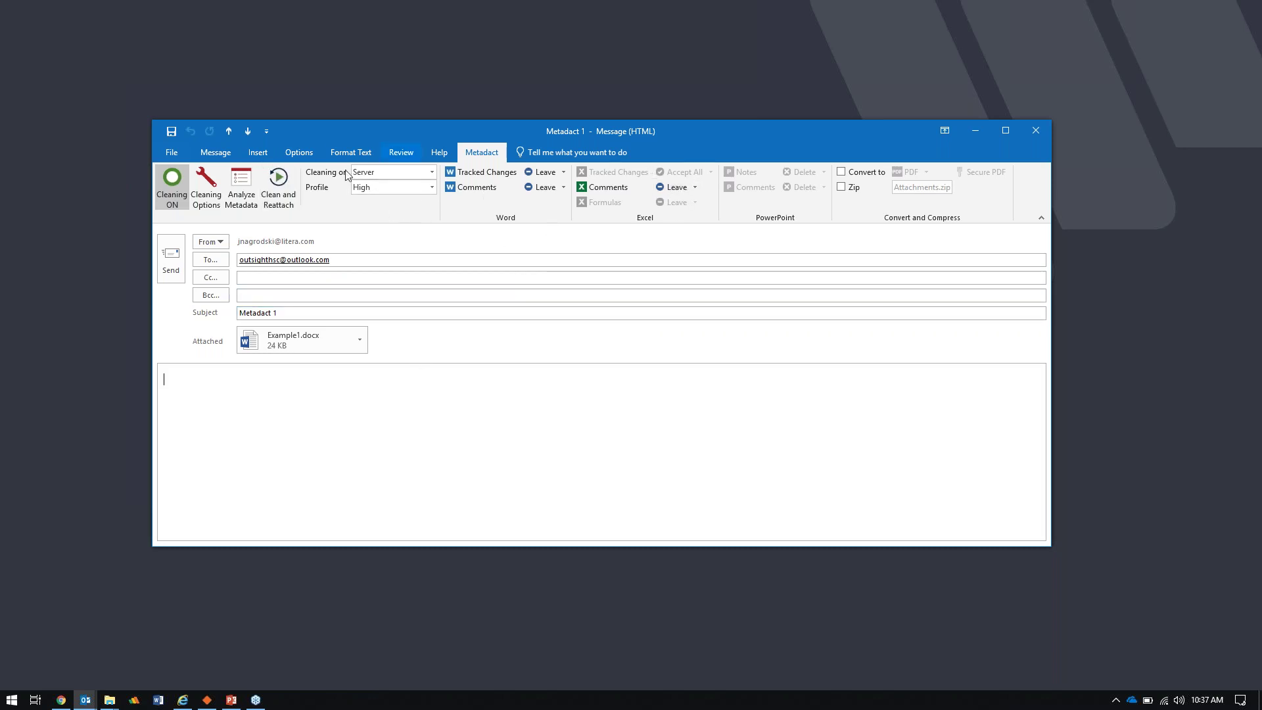
# Send the Metadact 1 message with Example1.docx attached, keeping server cleaning with the High profile
pyautogui.click(171, 258)
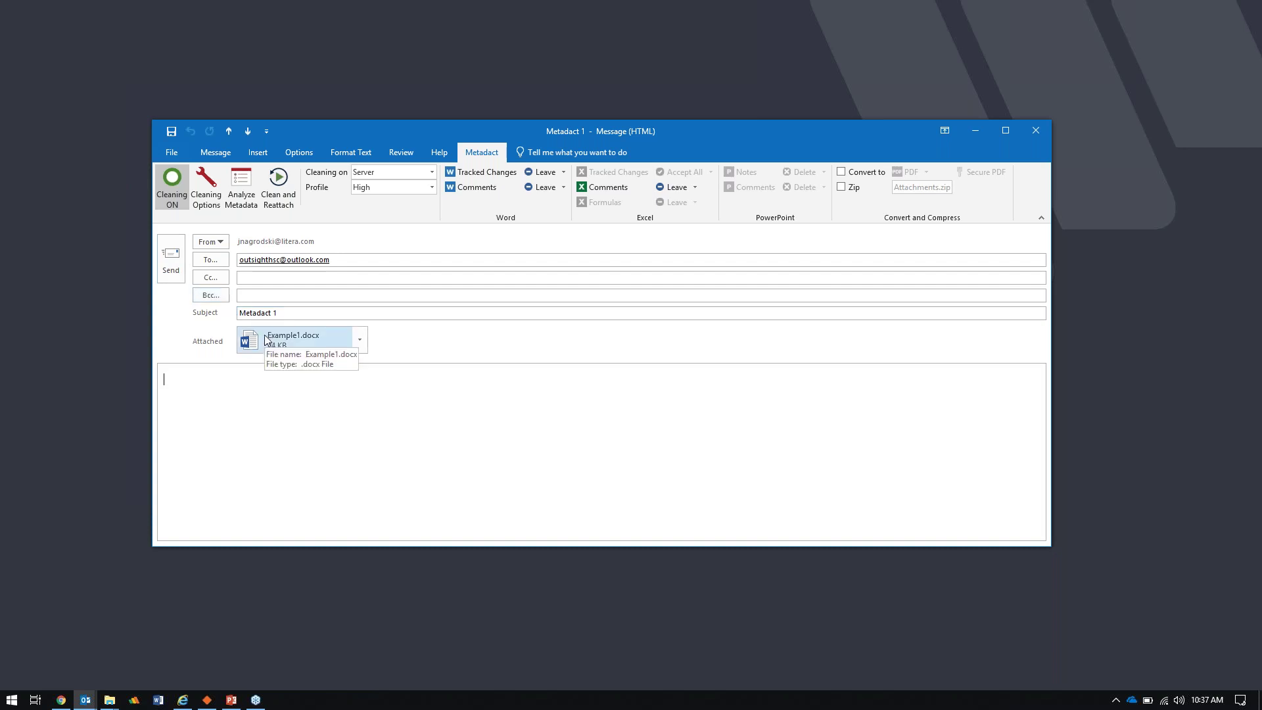
pyautogui.click(176, 249)
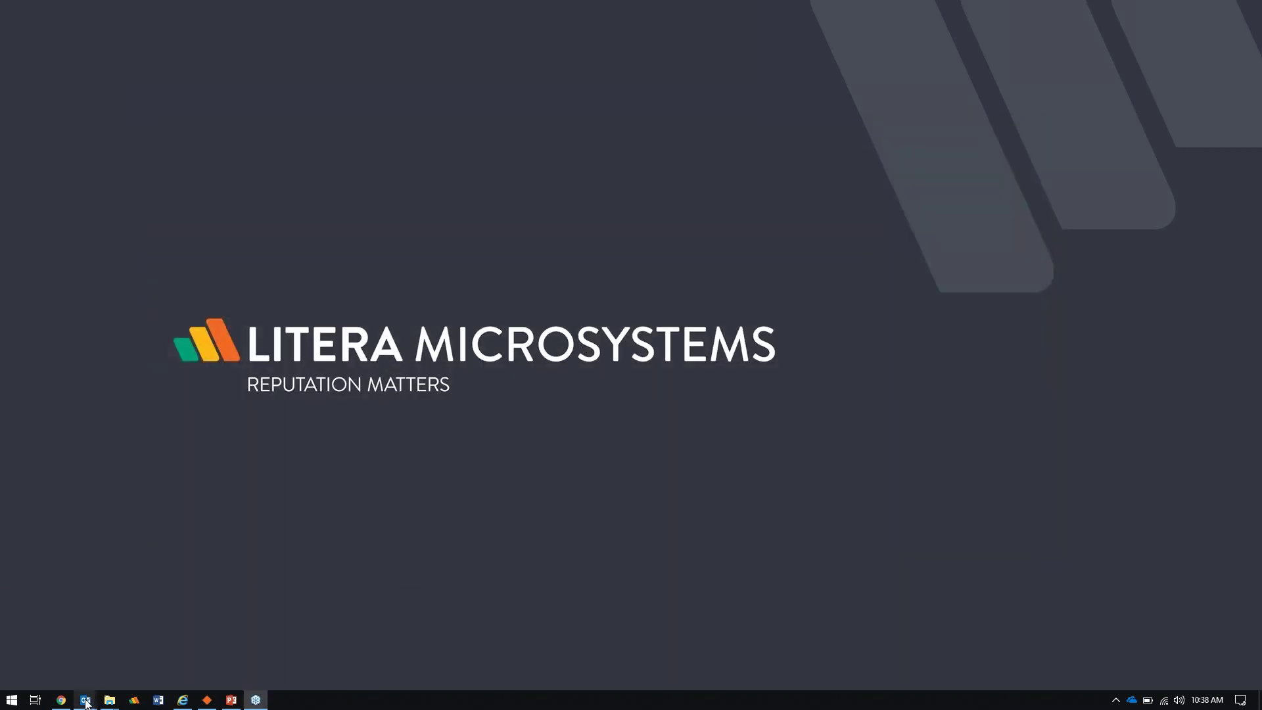
# Open the Metadact 2 message, show its Metadact cleaning settings, and send it with the three Office attachments
pyautogui.moveTo(87, 700)
pyautogui.click(182, 665)
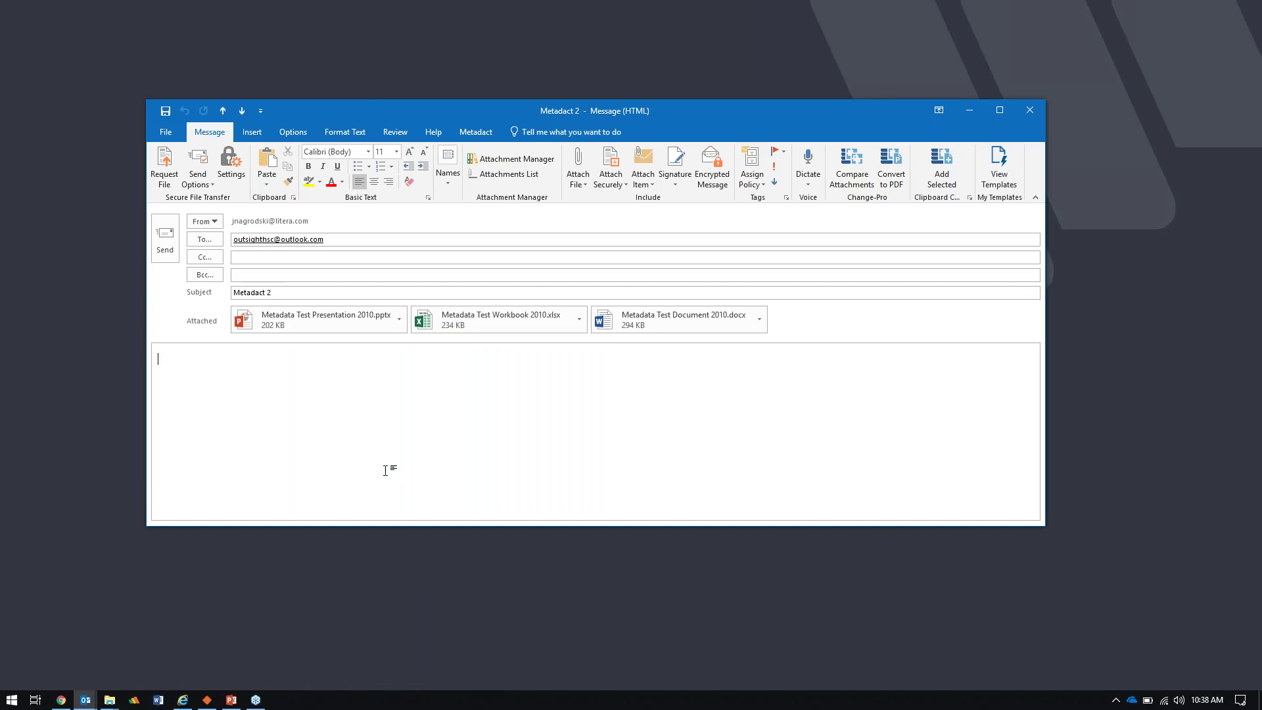
pyautogui.click(477, 133)
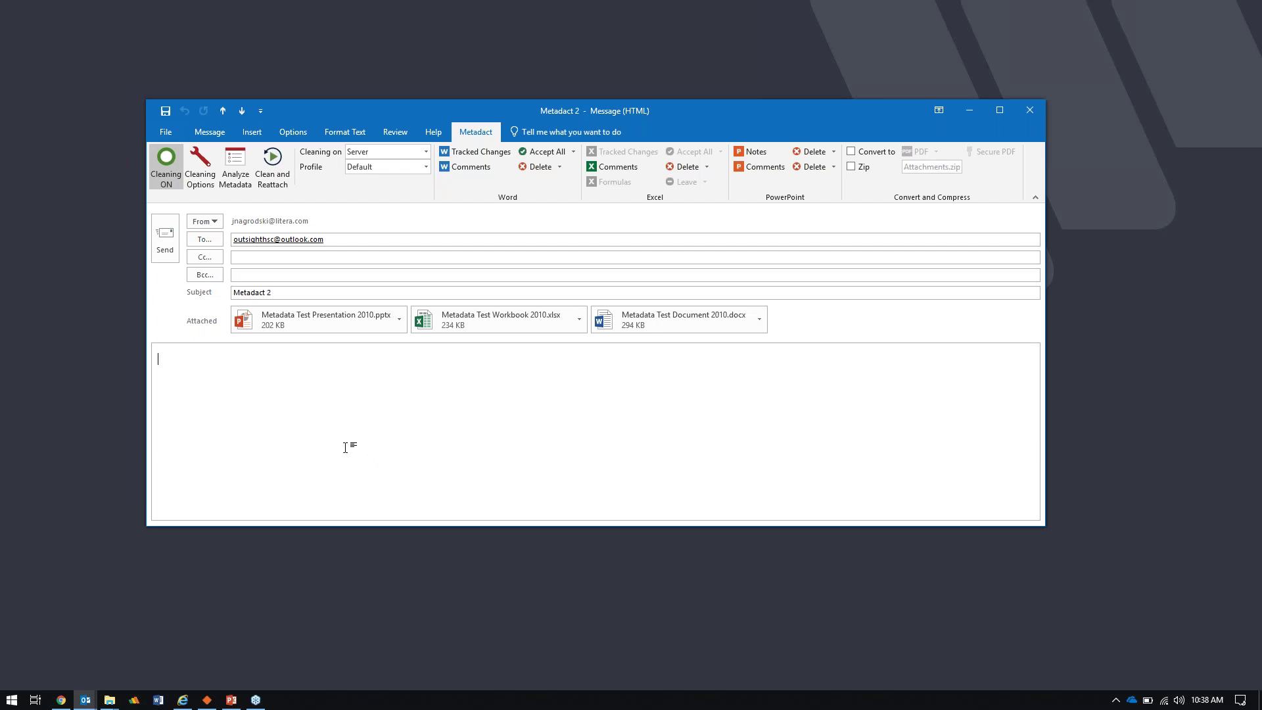
pyautogui.click(168, 234)
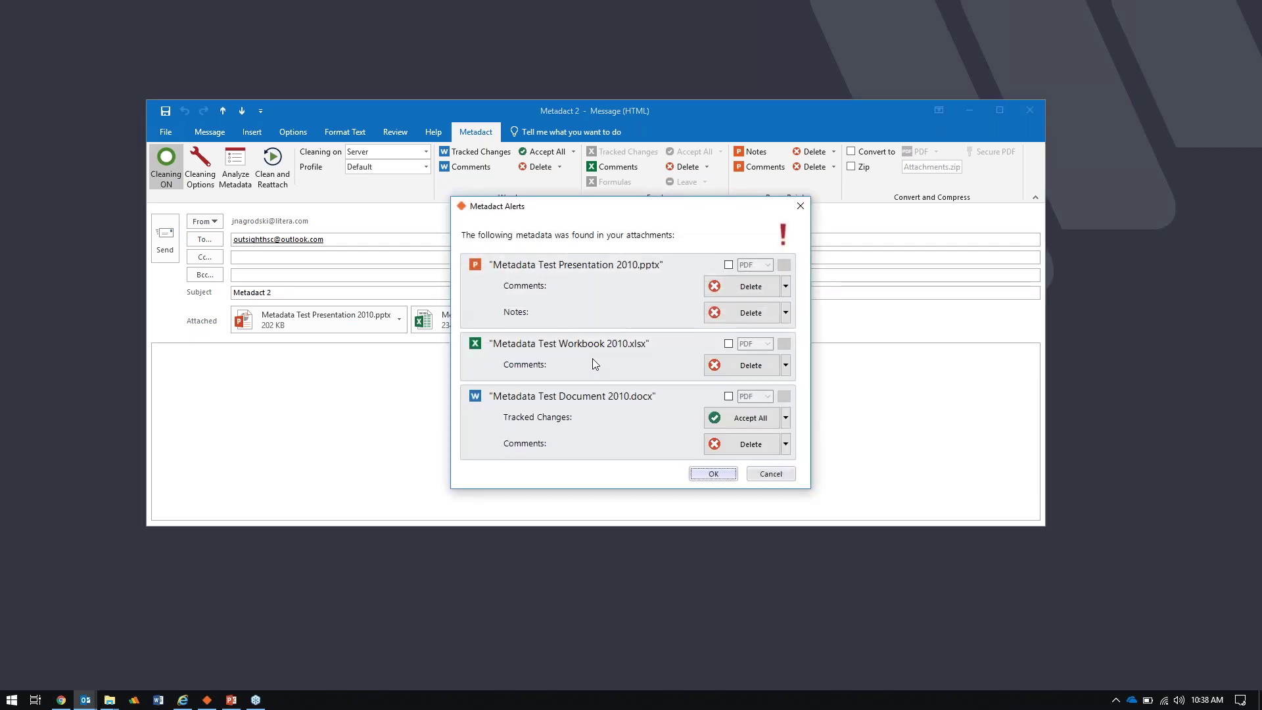
# Review the alternative actions for comments, notes and tracked changes in the metadata alert, and confirm the default cleaning actions
pyautogui.click(785, 287)
pyautogui.click(785, 287)
pyautogui.click(786, 313)
pyautogui.click(786, 313)
pyautogui.click(786, 419)
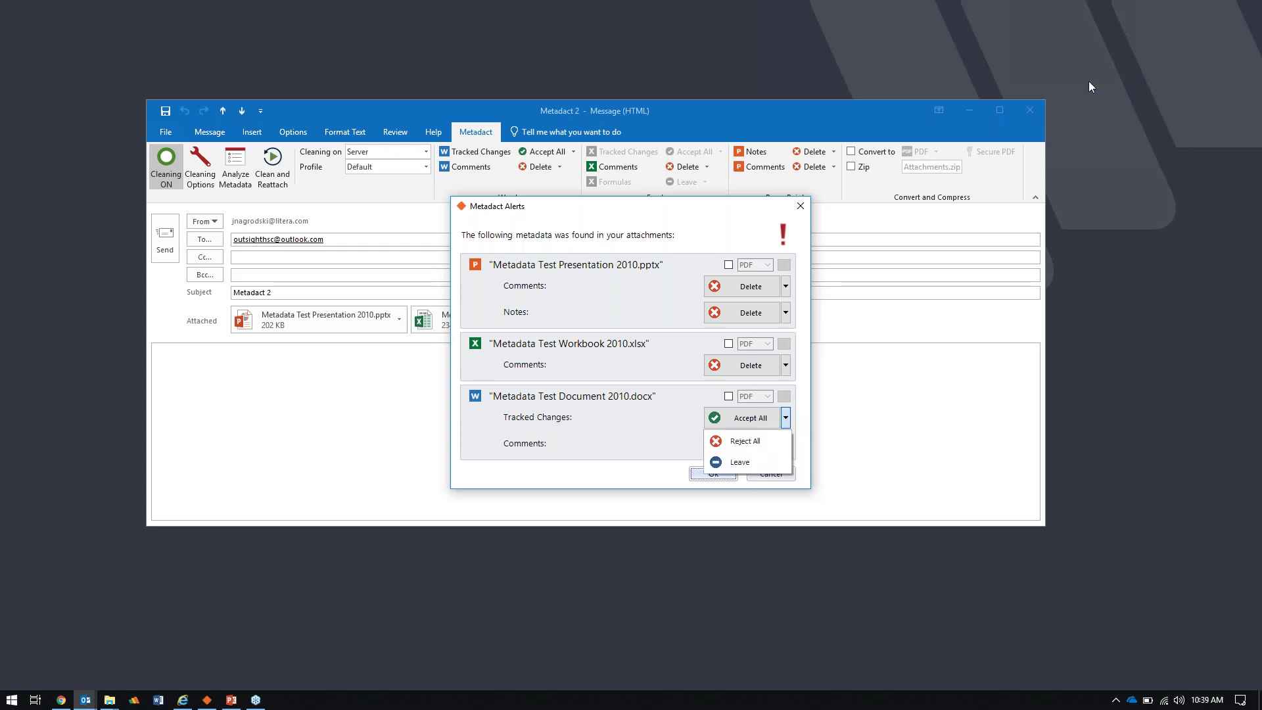
pyautogui.click(1253, 55)
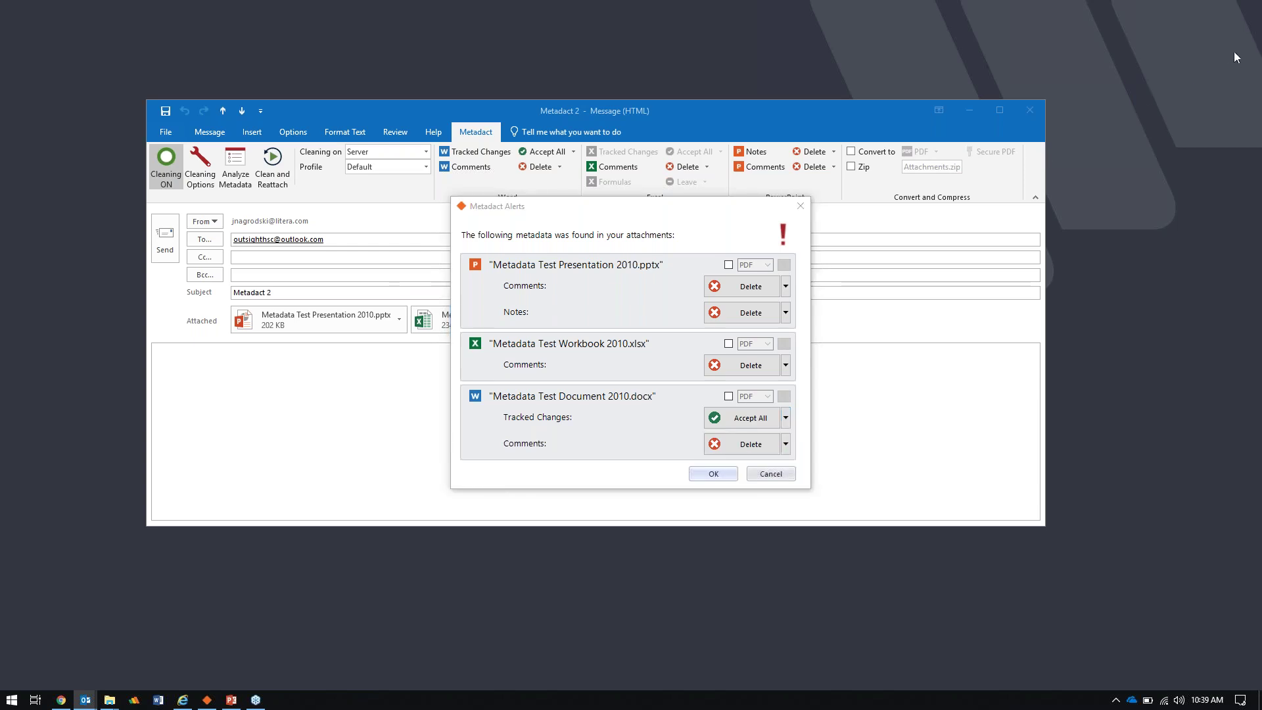
pyautogui.click(709, 473)
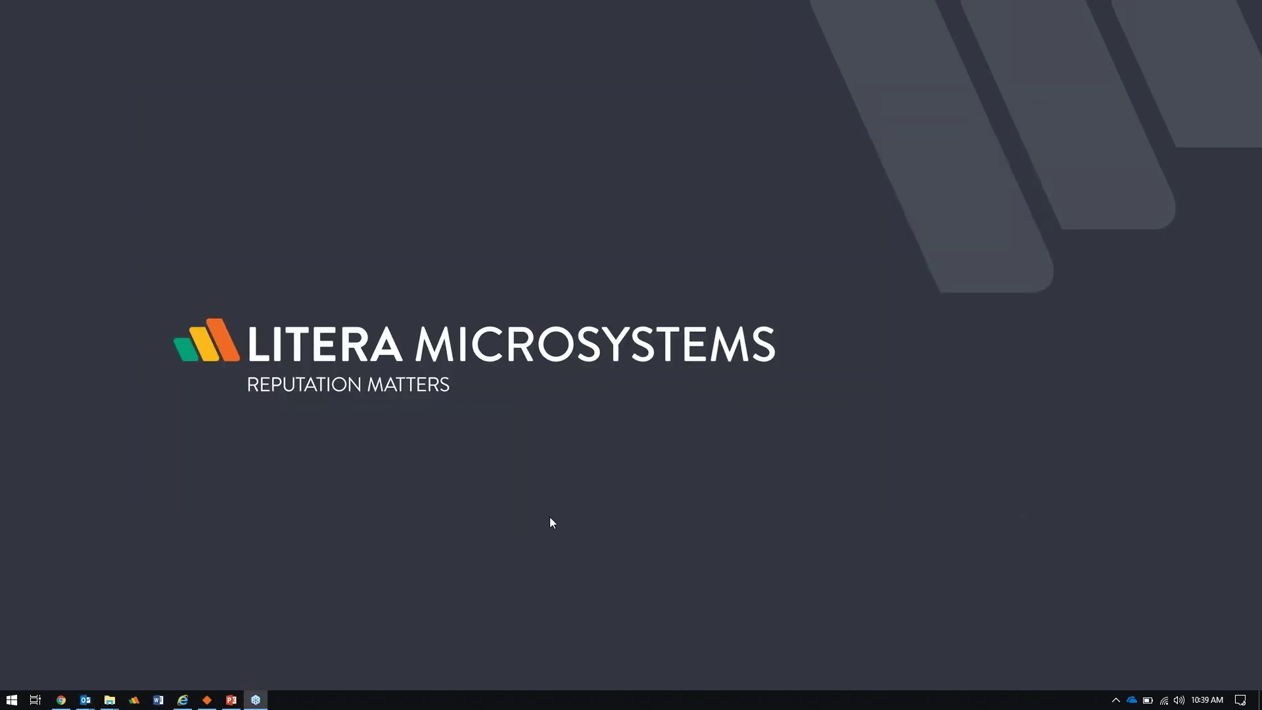
# Open the Metadact 3 message and check the available Word tracked changes actions in its Metadact settings
pyautogui.moveTo(85, 700)
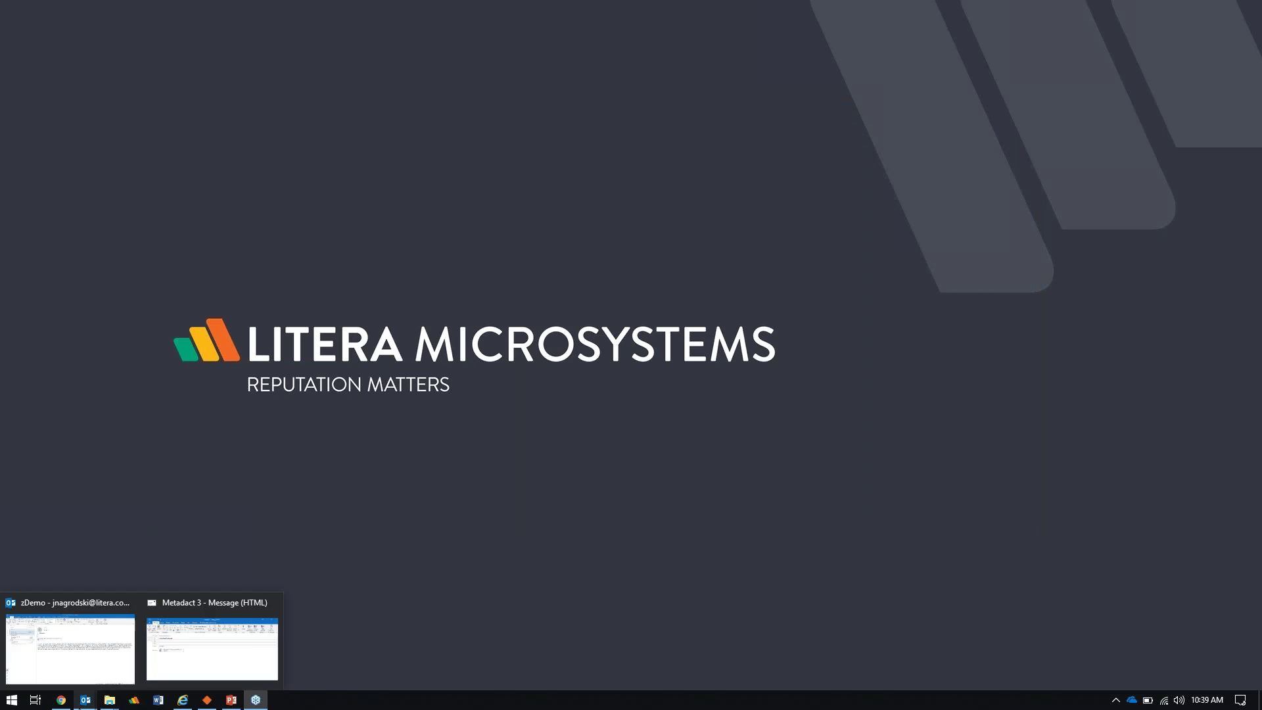
pyautogui.click(163, 655)
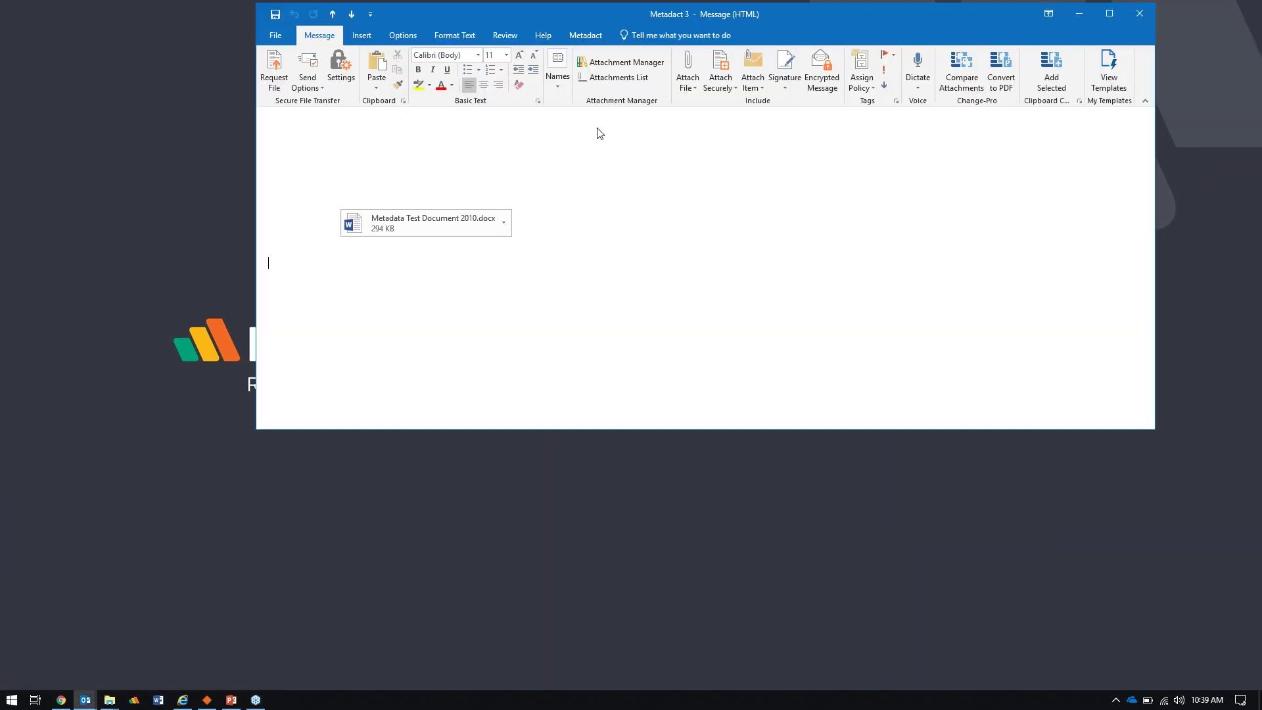
pyautogui.click(589, 36)
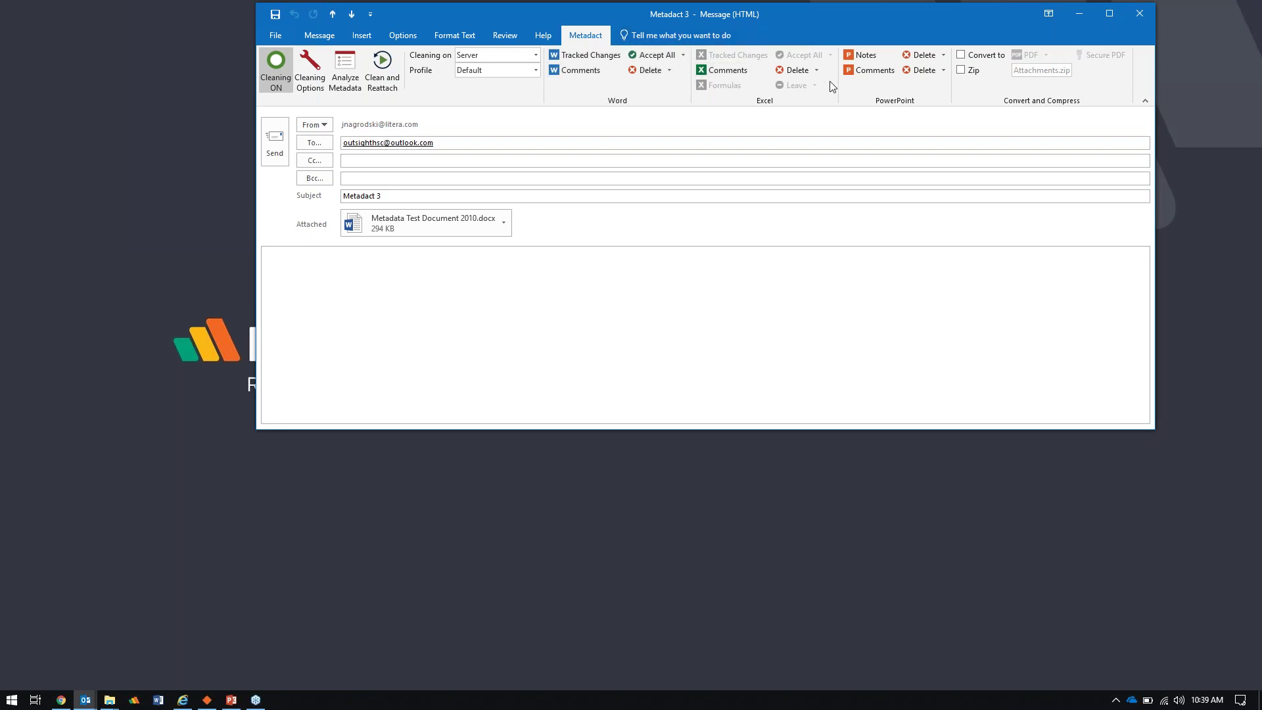
pyautogui.rightClick(775, 71)
pyautogui.click(700, 105)
pyautogui.click(683, 57)
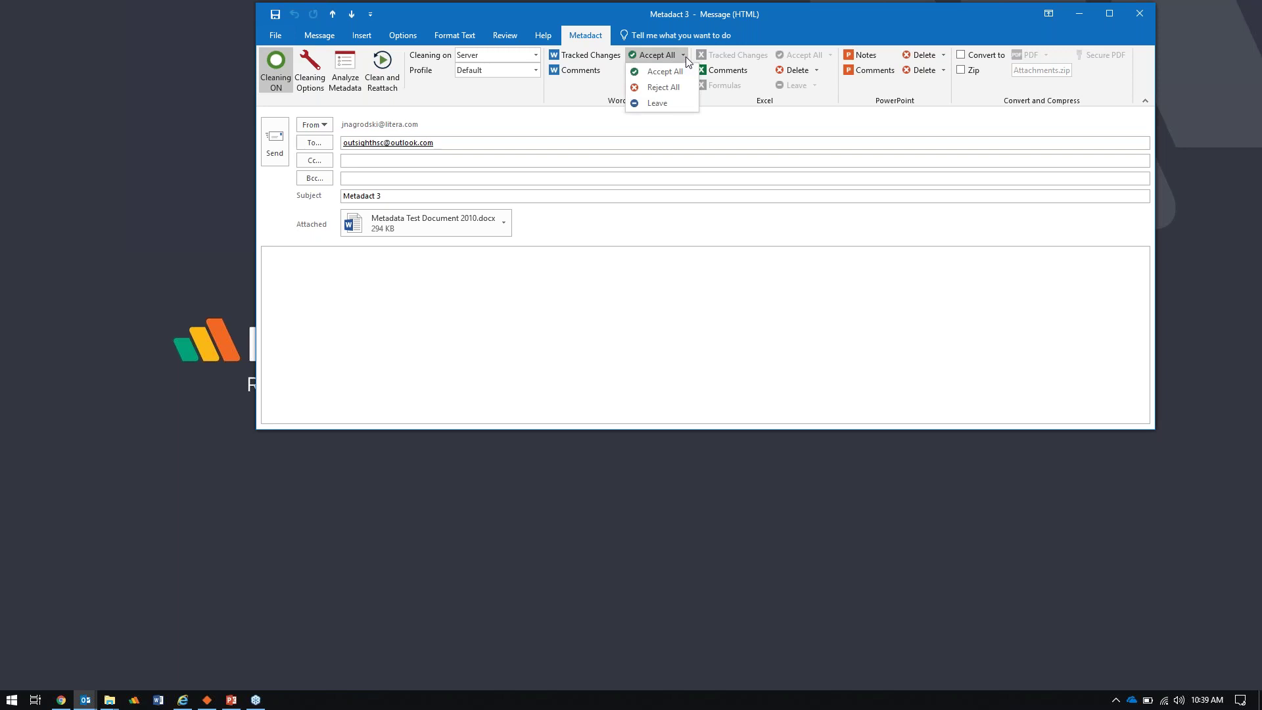
pyautogui.click(777, 104)
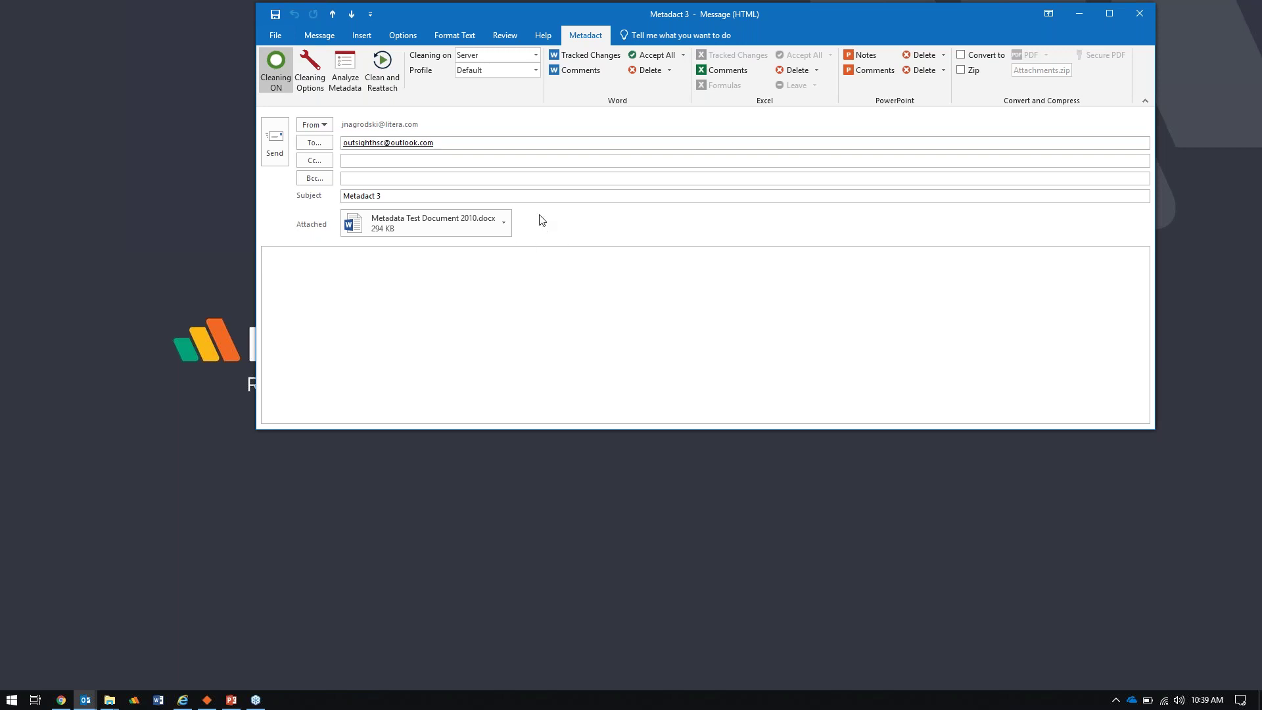
# Turn metadata cleaning off and back on for the Metadact 3 message
pyautogui.click(284, 80)
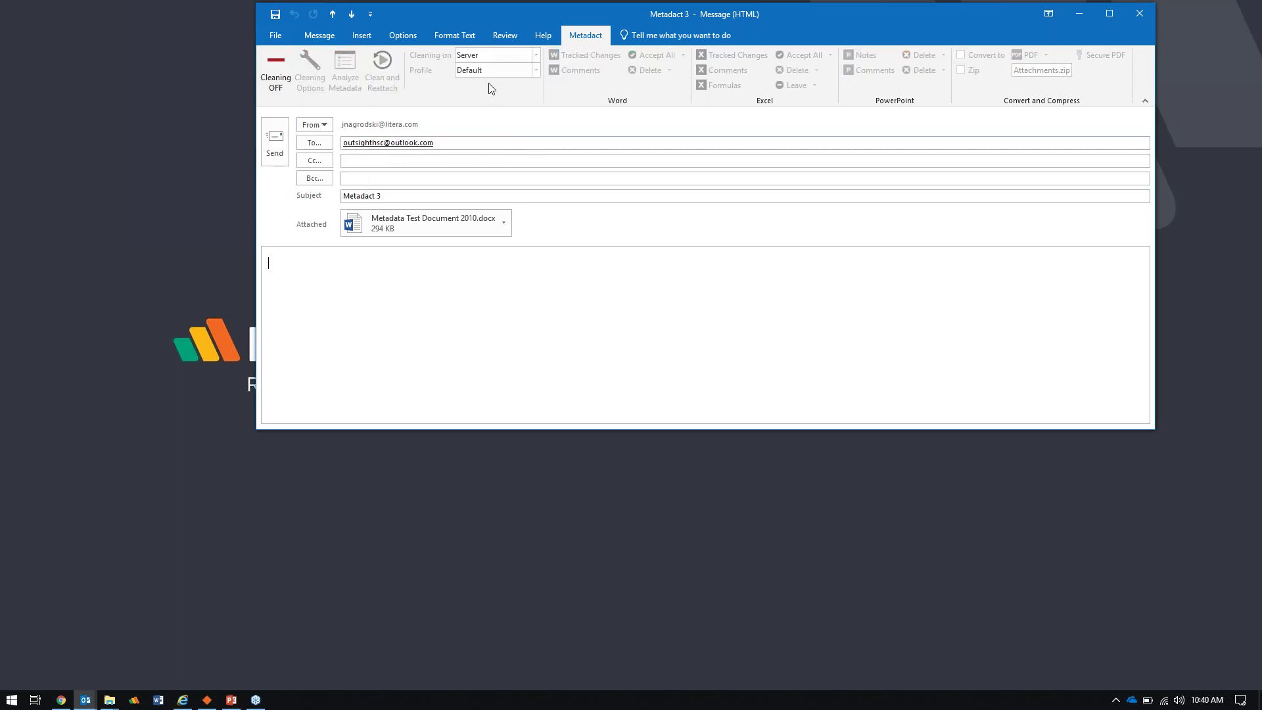
pyautogui.click(285, 81)
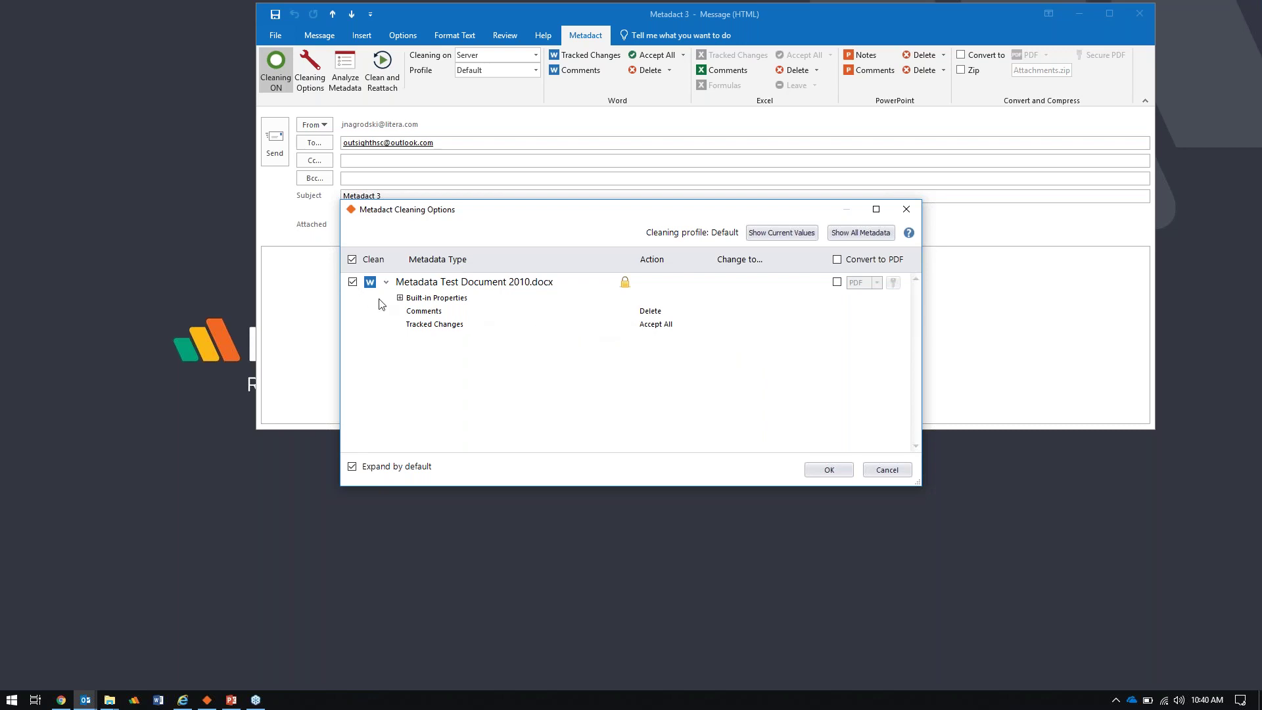
# In the document's cleaning options, expand the built-in properties and replace the Author and Comments values with a person's full name
pyautogui.click(402, 300)
pyautogui.click(399, 298)
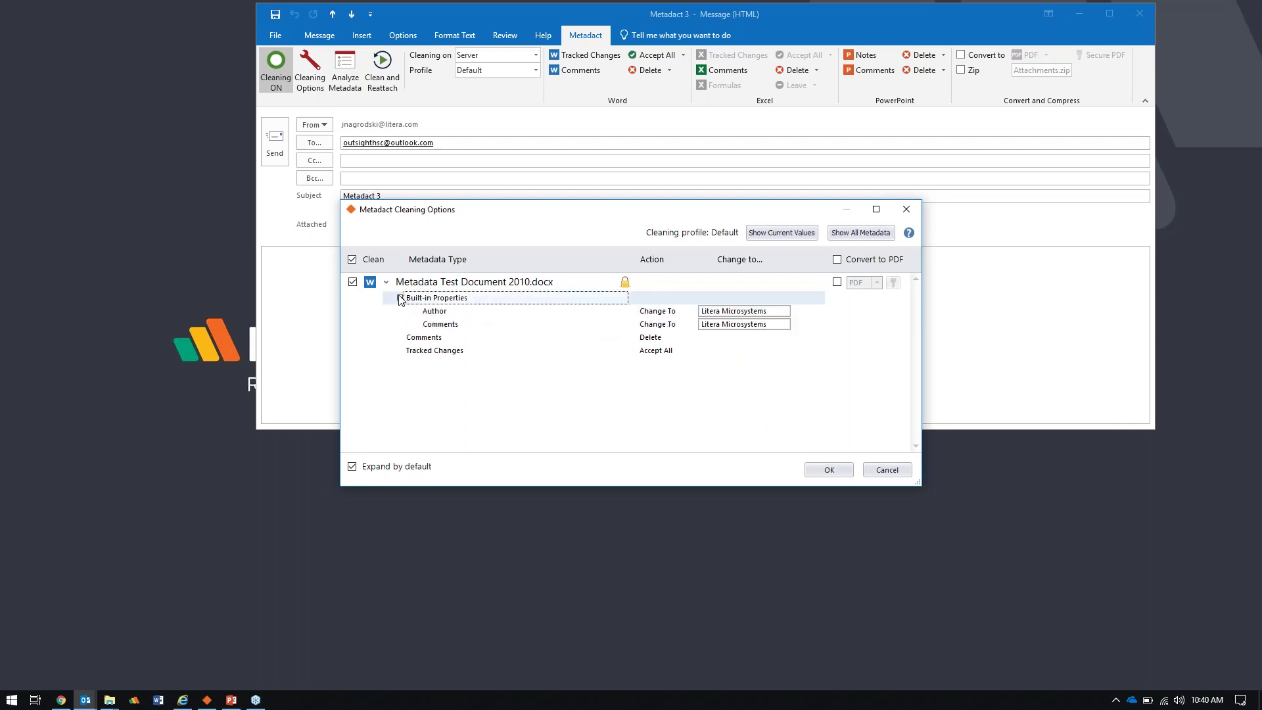
pyautogui.click(652, 343)
pyautogui.click(659, 342)
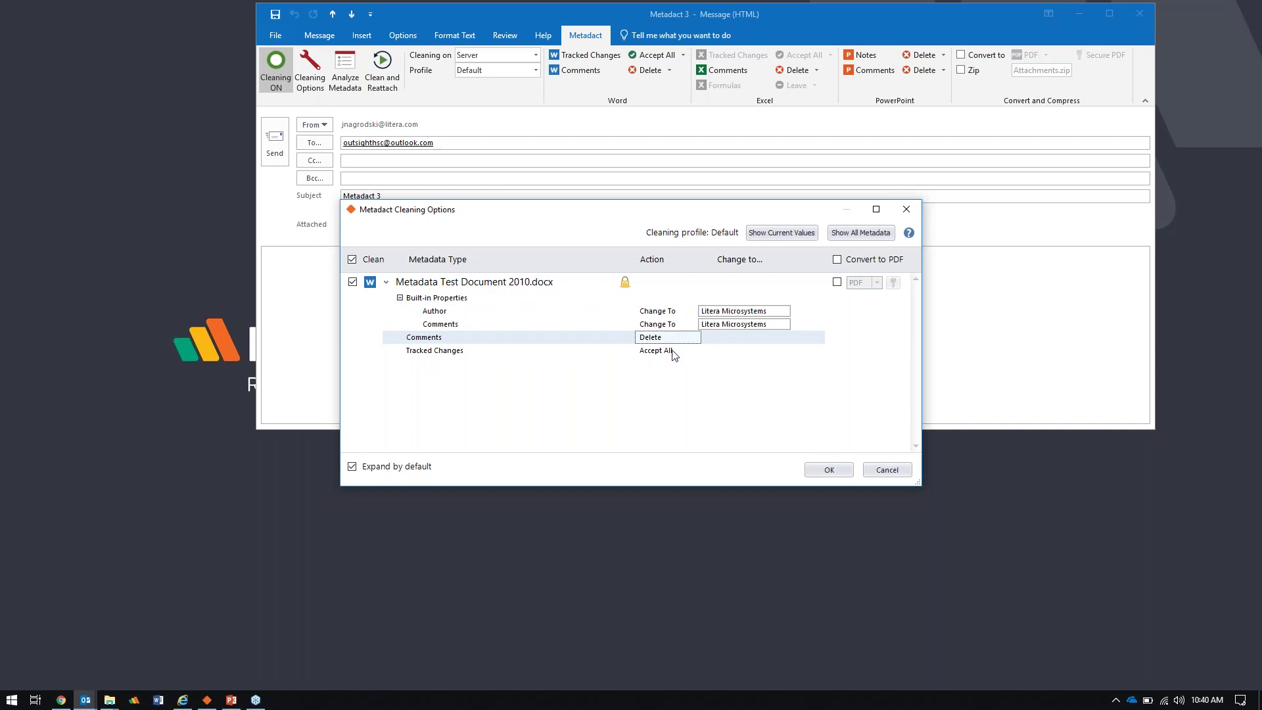
pyautogui.click(771, 313)
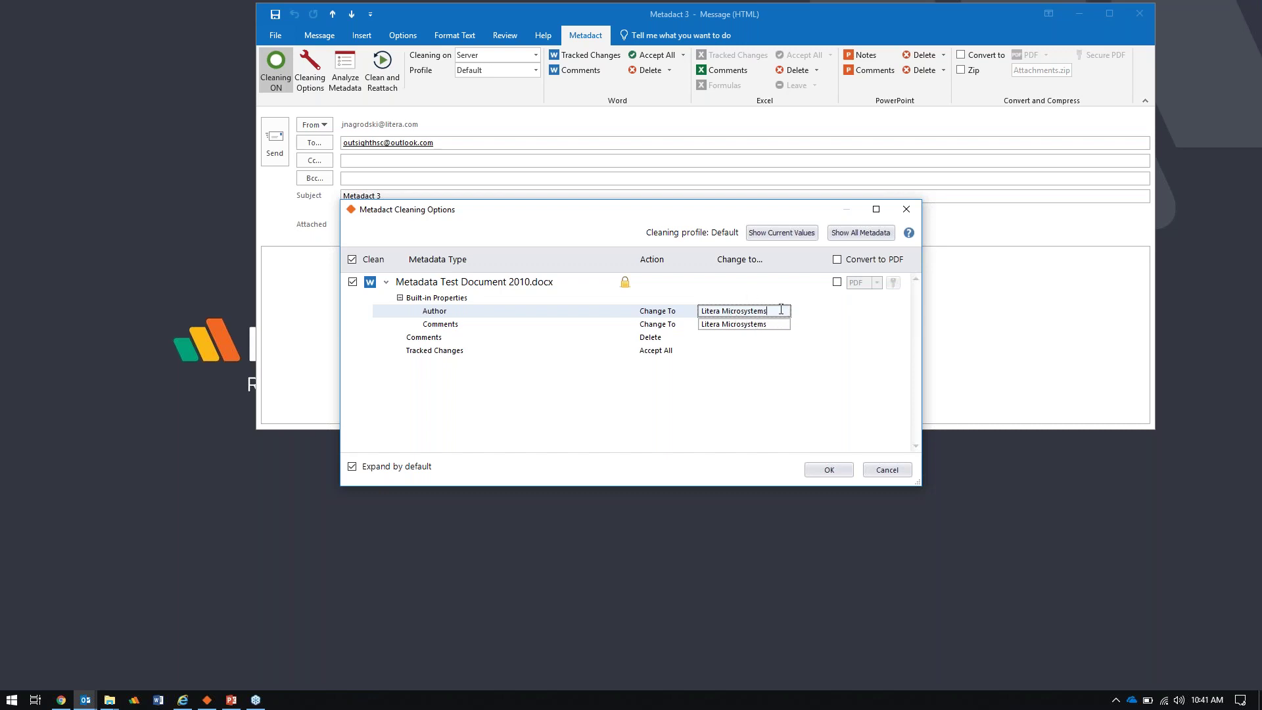
pyautogui.moveTo(782, 311); pyautogui.dragTo(692, 310)
pyautogui.write('John Smith')
pyautogui.click(773, 325)
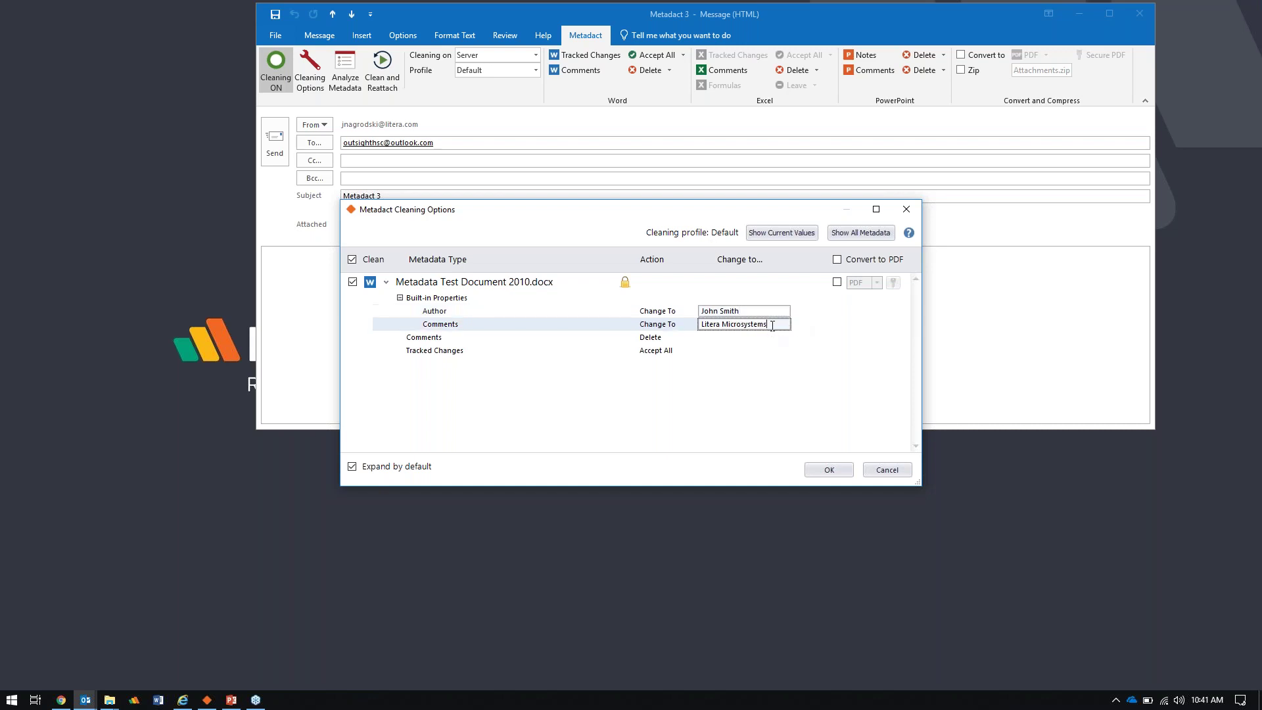
pyautogui.moveTo(772, 331); pyautogui.dragTo(661, 322)
pyautogui.write('John Smith')
pyautogui.click(821, 471)
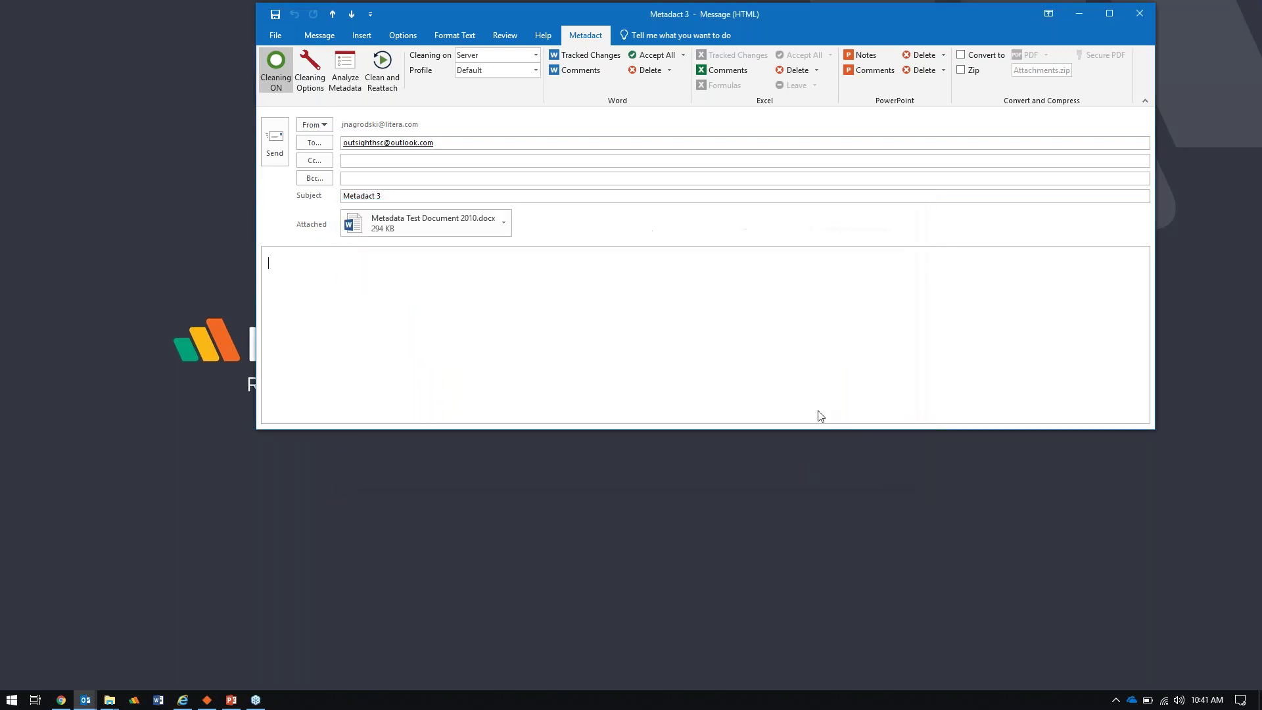
pyautogui.click(272, 147)
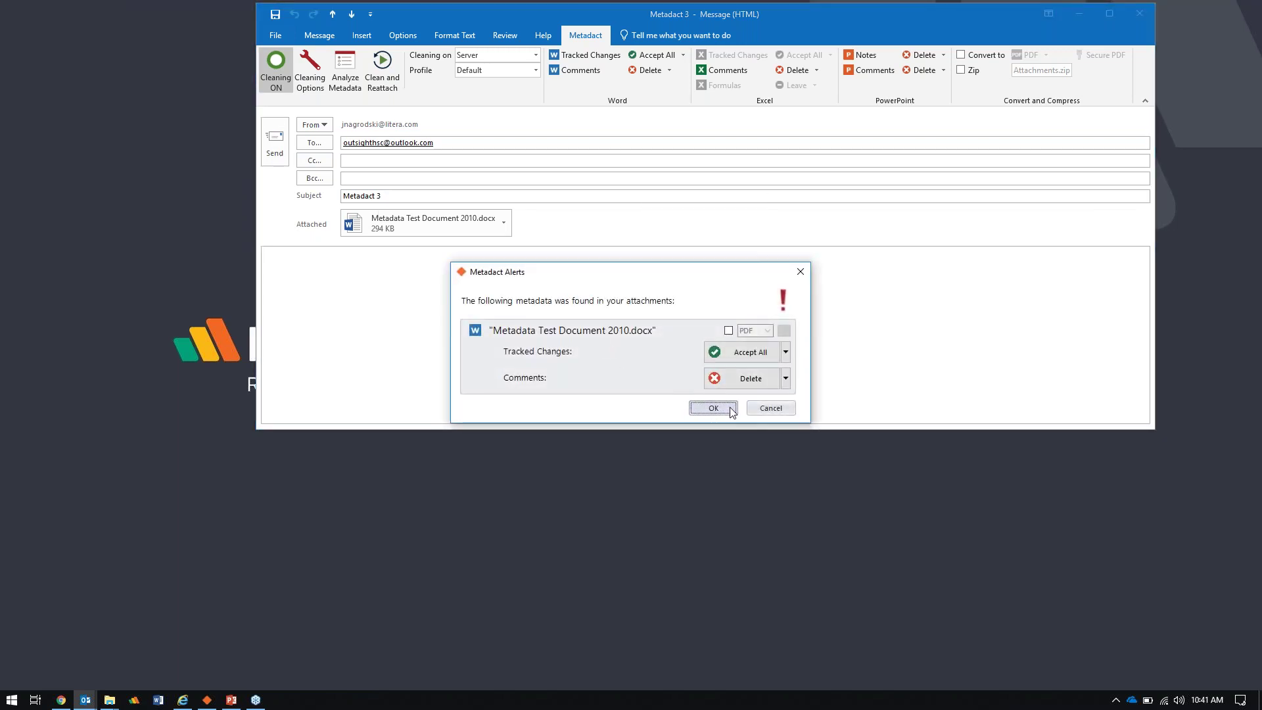
pyautogui.click(755, 412)
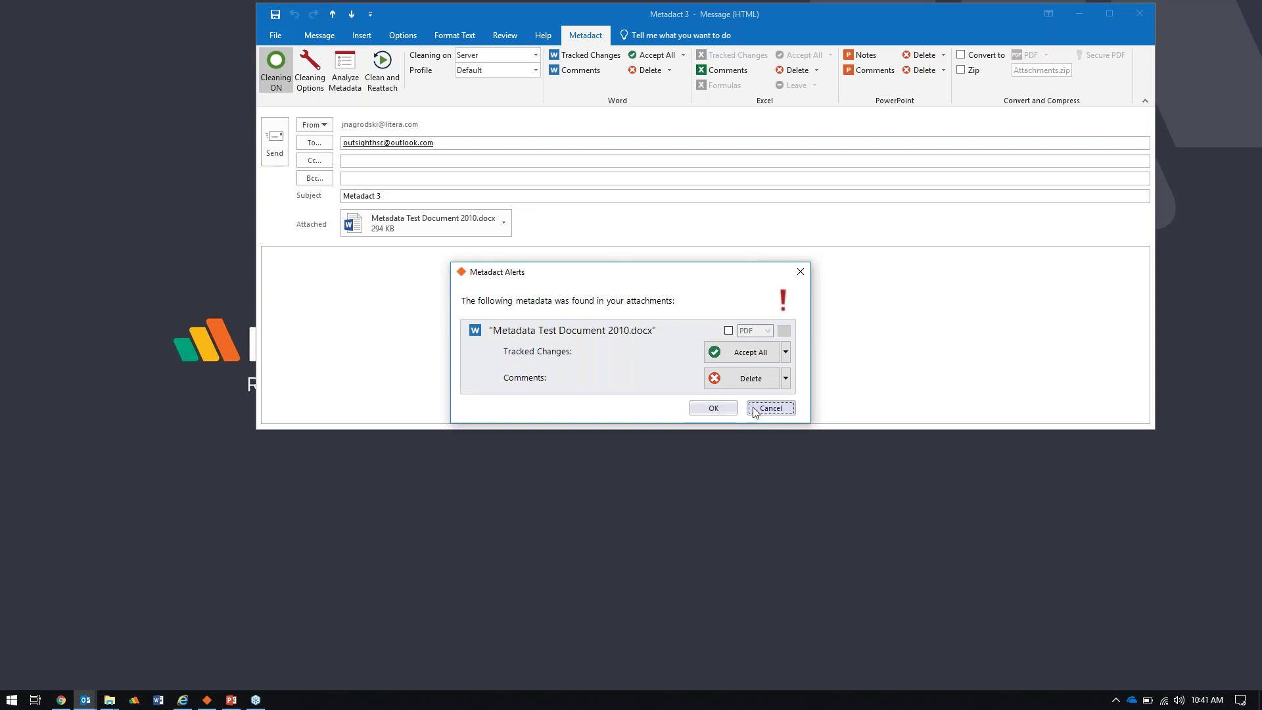
pyautogui.click(753, 409)
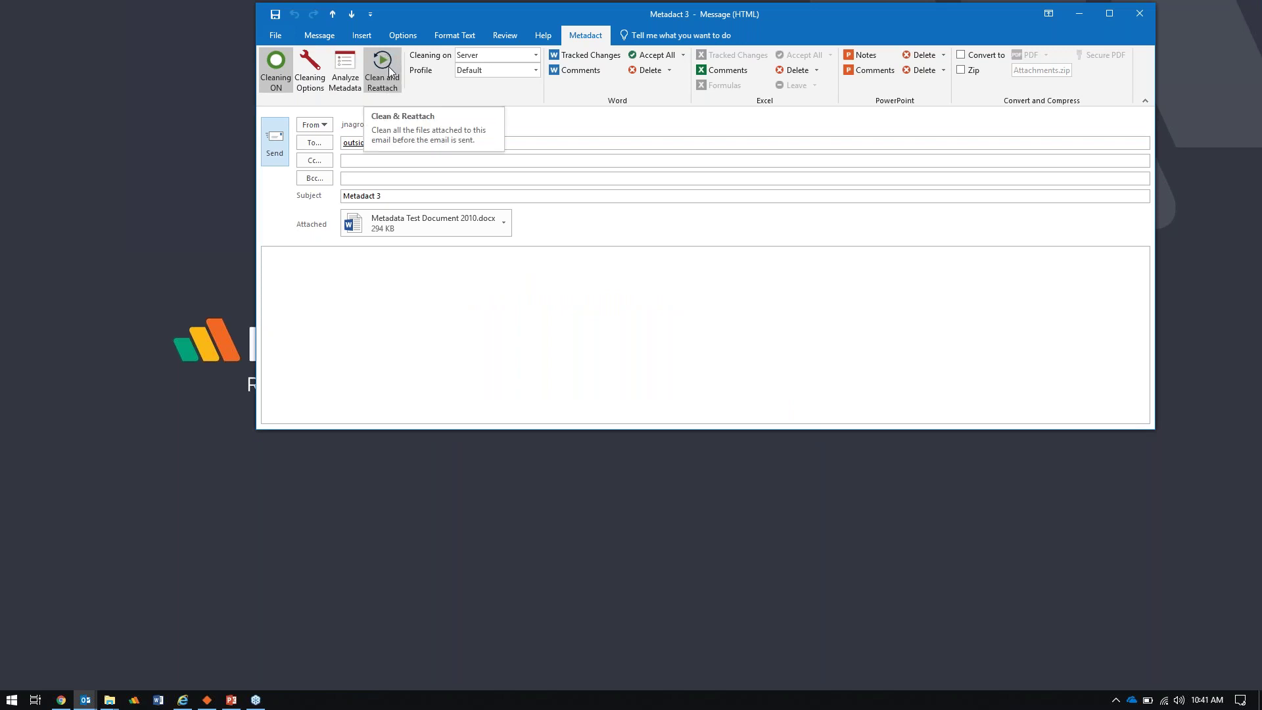
# Enable conversion to PDF for the attachment and try to clean and reattach it using server cleaning
pyautogui.click(989, 57)
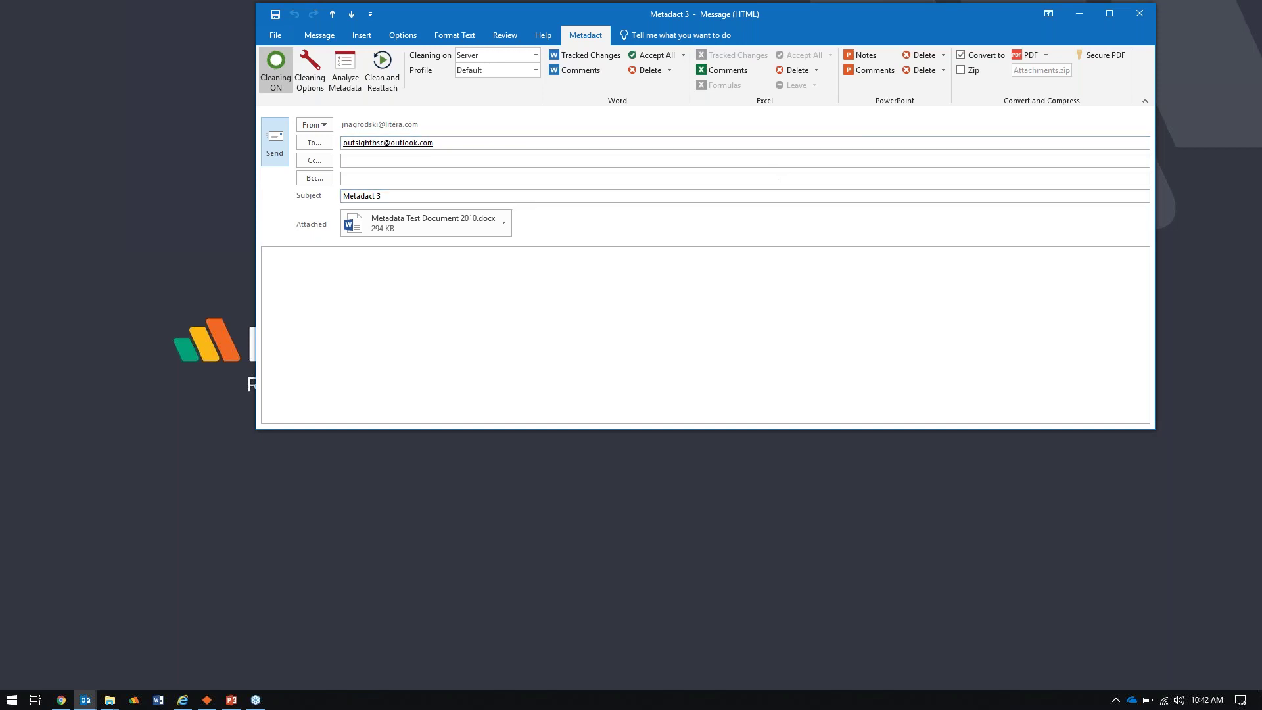
pyautogui.click(394, 81)
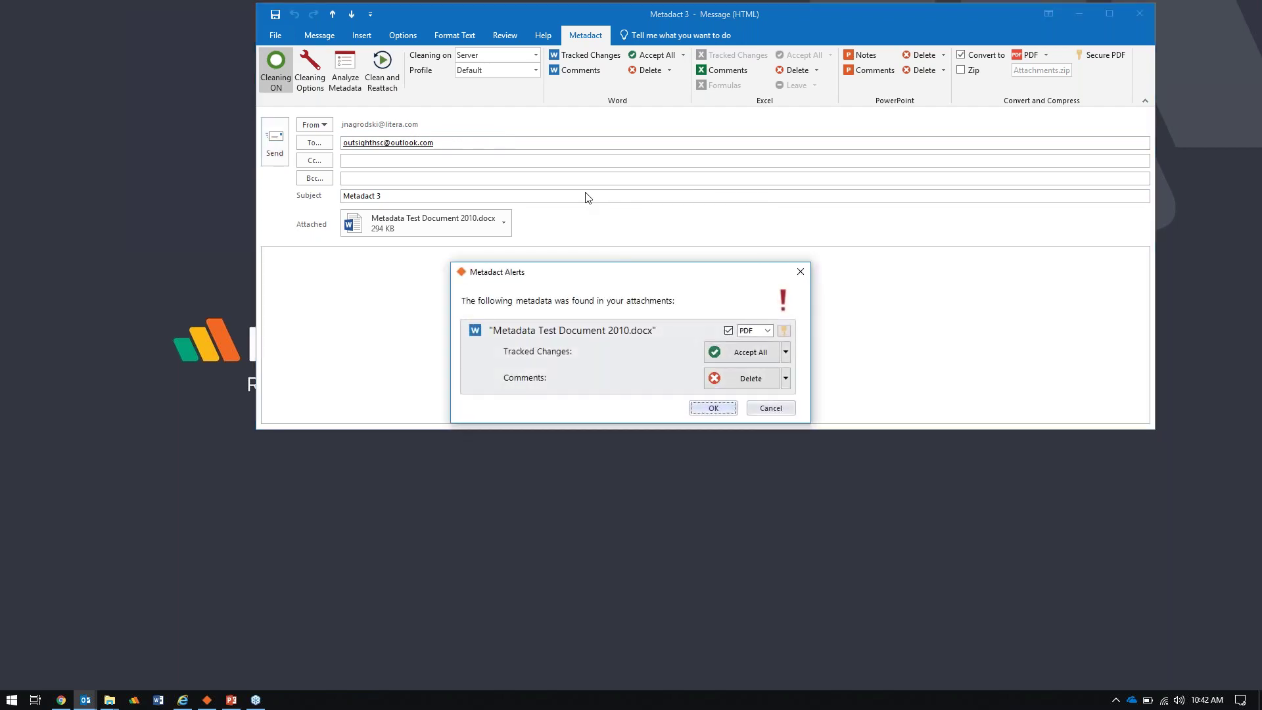
pyautogui.click(699, 410)
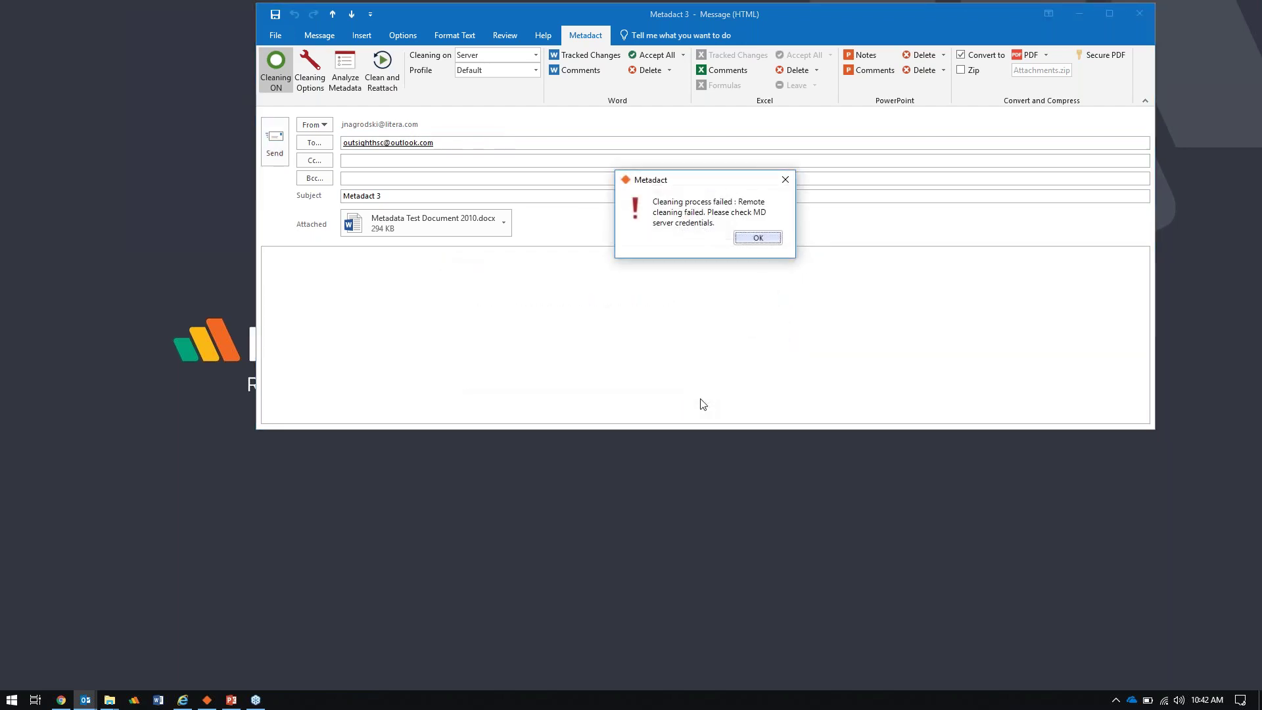
pyautogui.click(752, 240)
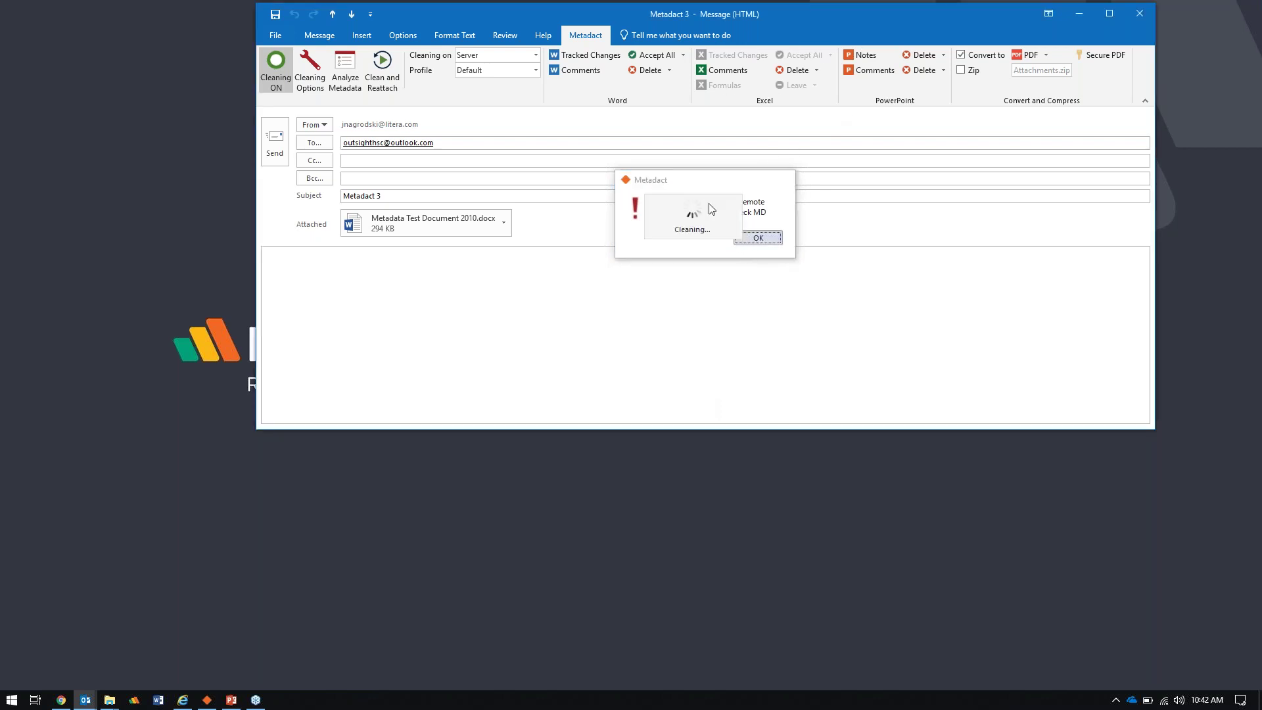
# Set cleaning to Local and clean and reattach the document as a PDF, accepting all tracked changes and deleting comments
pyautogui.click(536, 54)
pyautogui.click(522, 71)
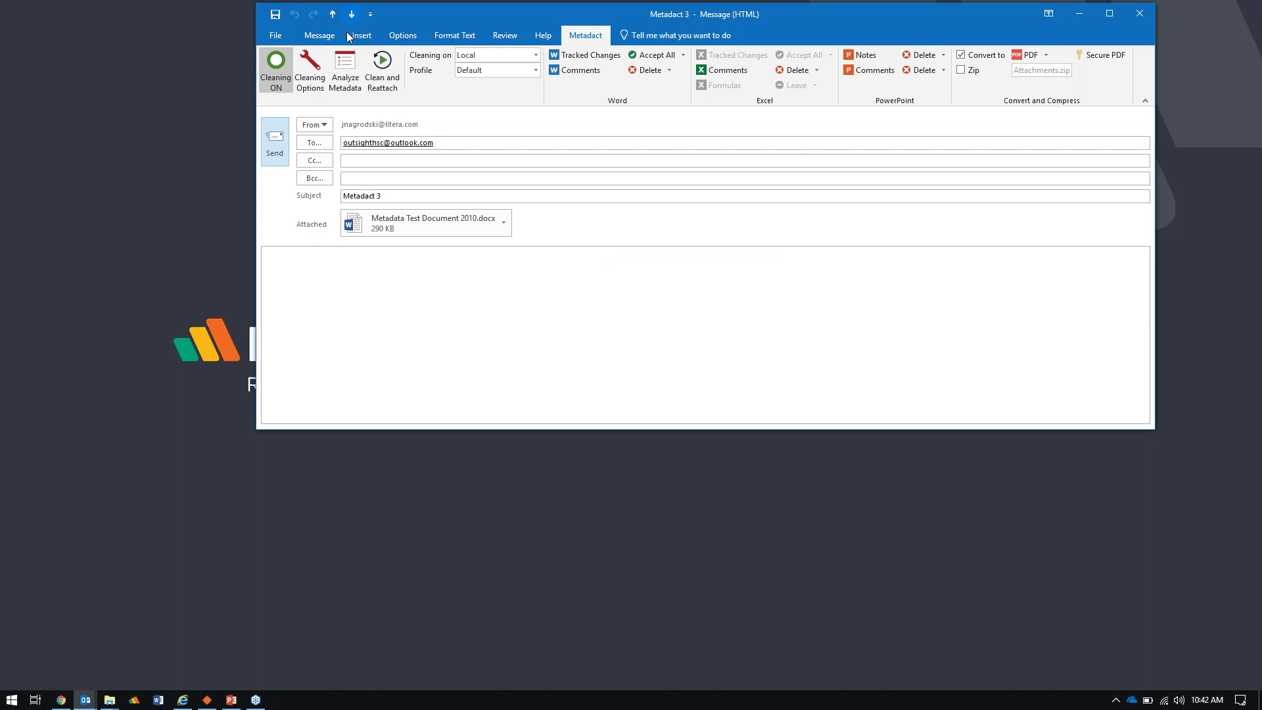
pyautogui.click(393, 82)
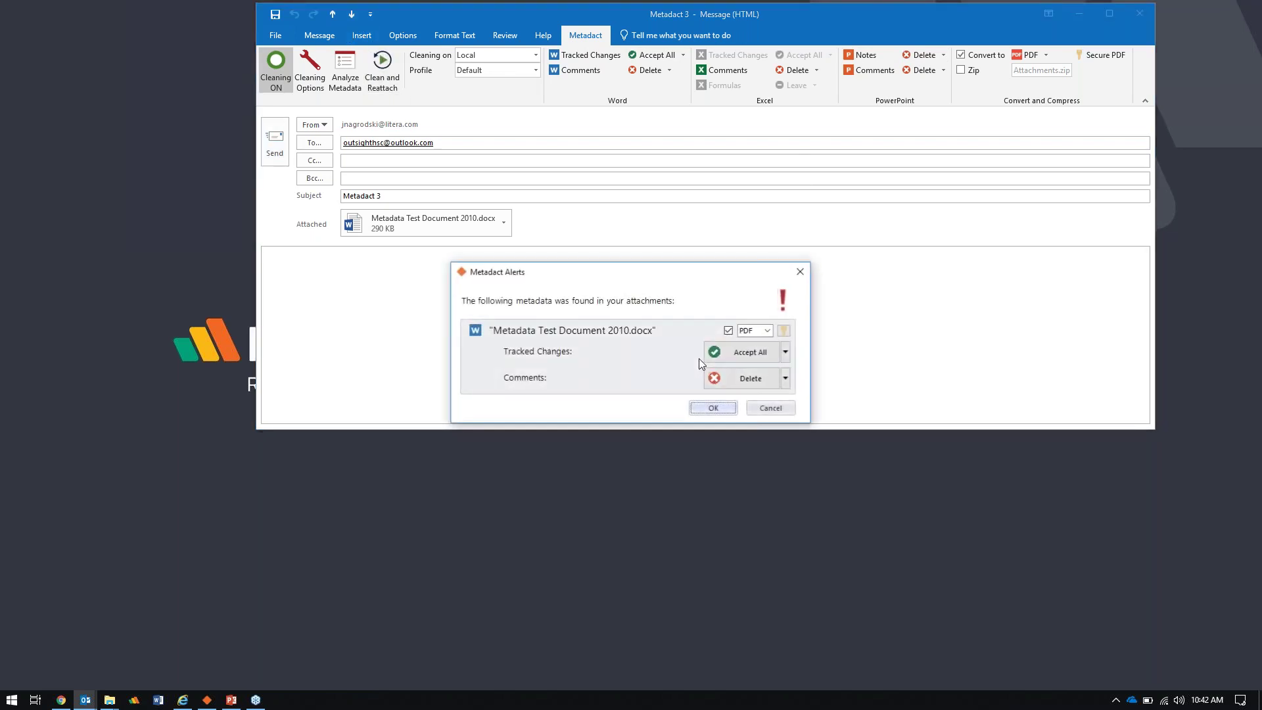
pyautogui.click(713, 407)
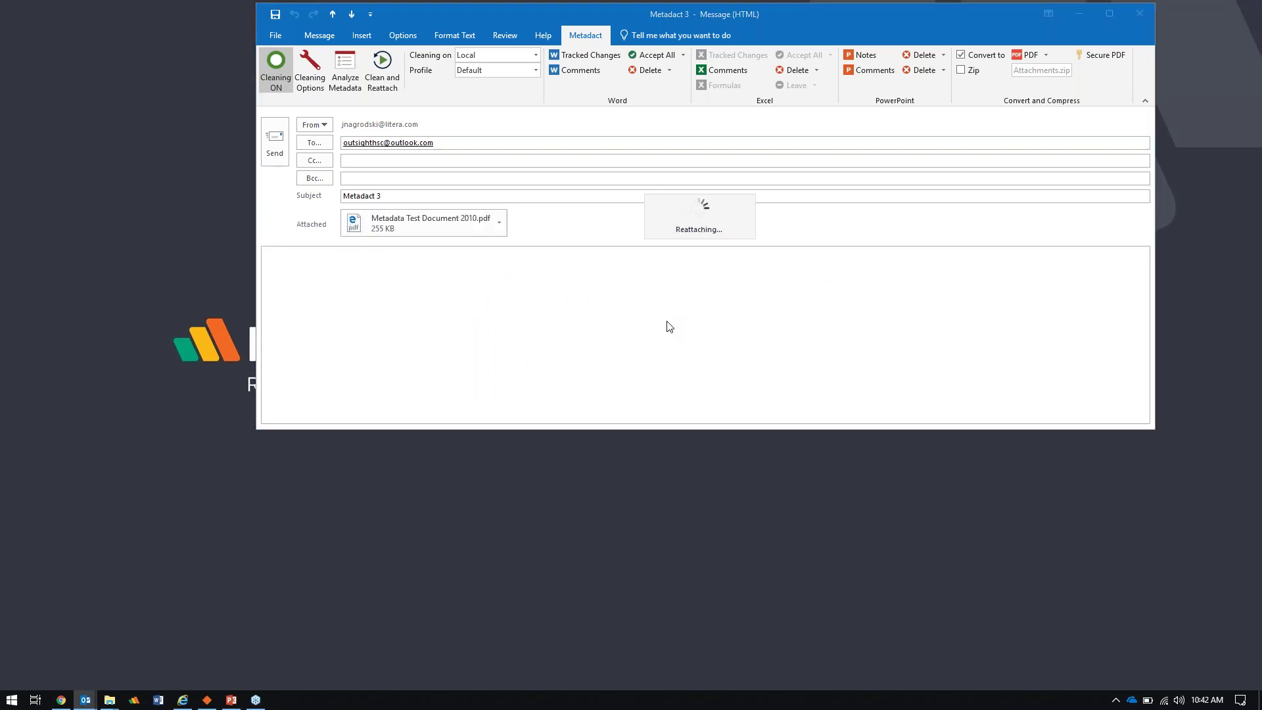
# Send the Metadact 3 message with its PDF attachment, choosing to clean and send
pyautogui.click(275, 146)
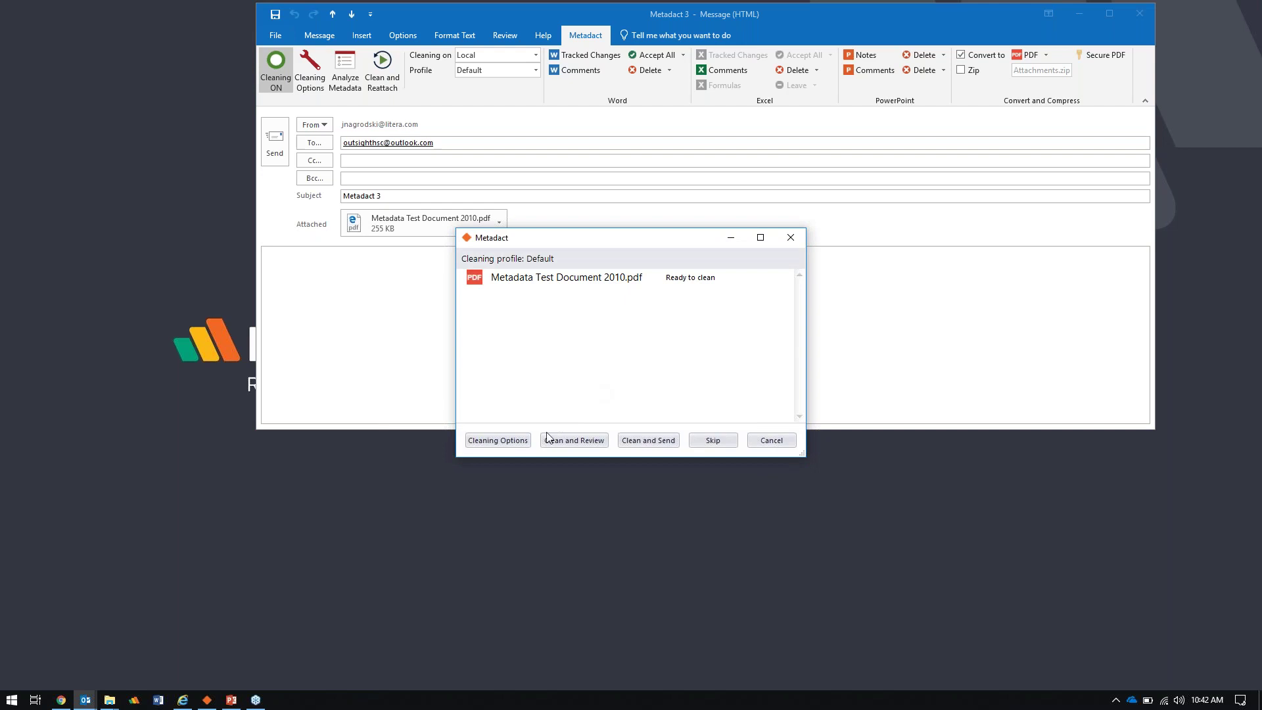
pyautogui.click(656, 442)
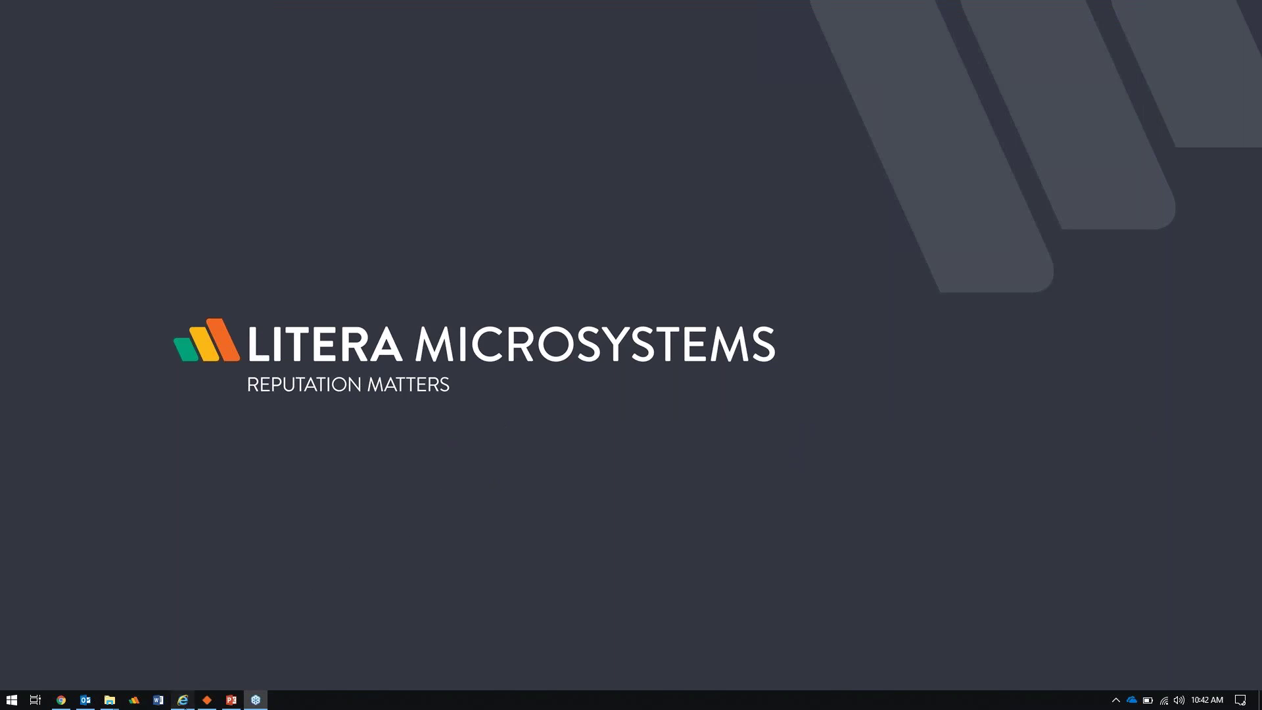
# Switch to iManage Work in the browser and open Metadata Test Document.docx in Metadact using Metadact Clean
pyautogui.click(182, 699)
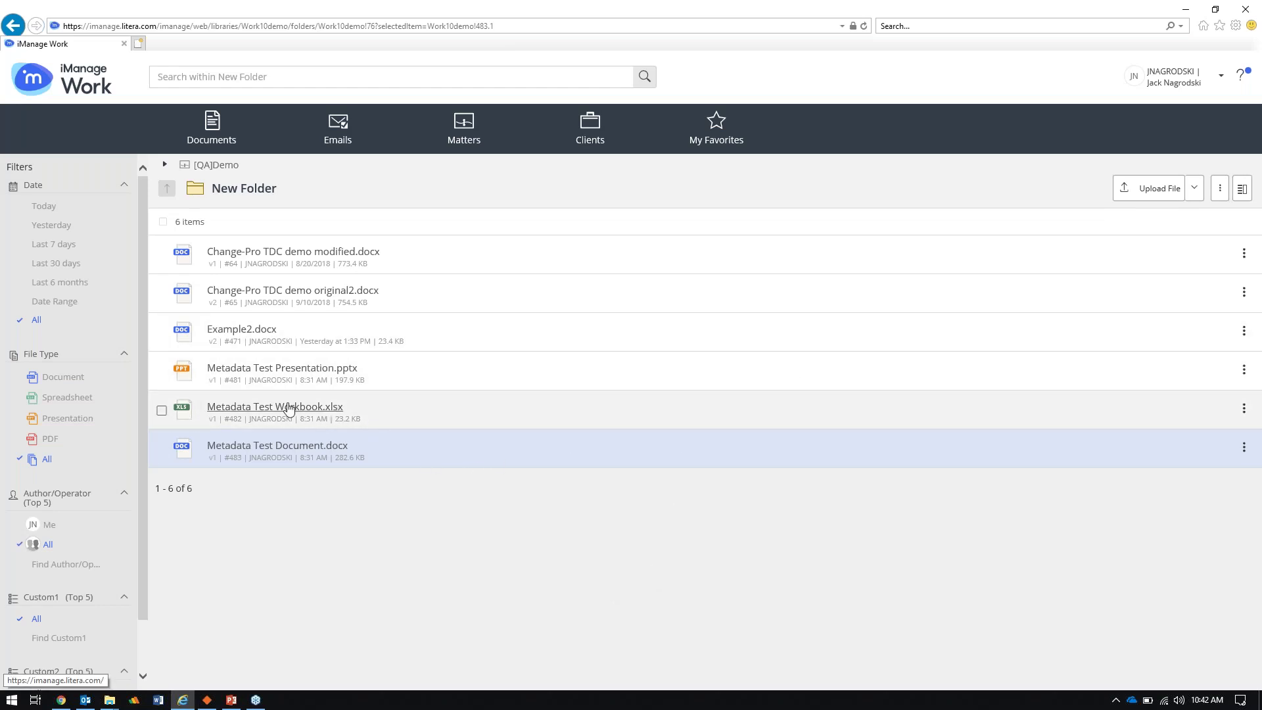
pyautogui.rightClick(293, 447)
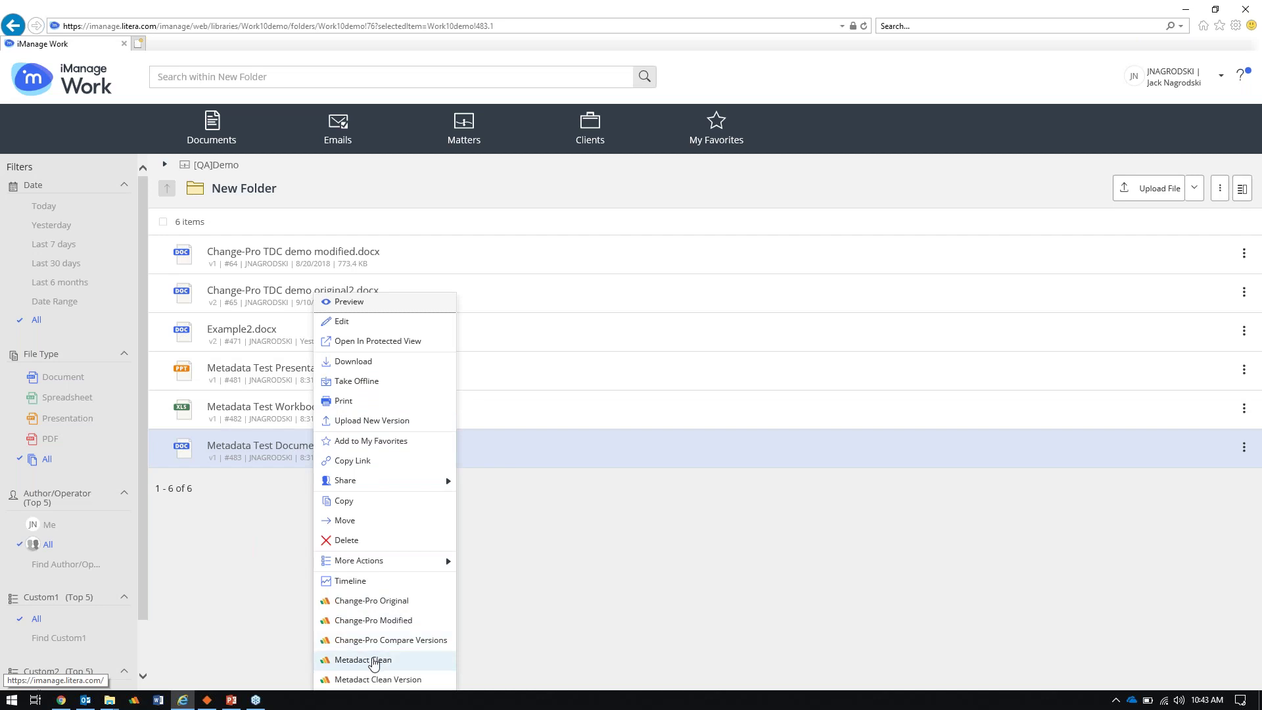
pyautogui.click(373, 660)
pyautogui.click(205, 700)
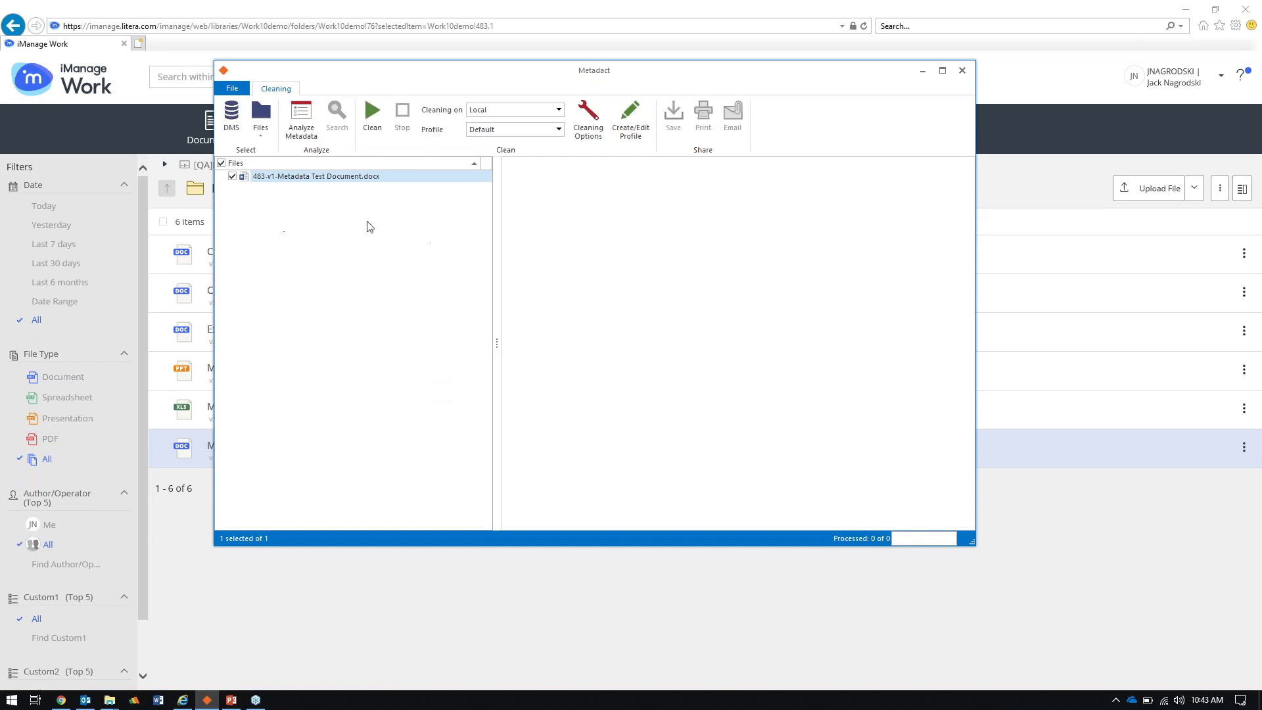
# Add Metadata Test Presentation.pptx from the document management system to the Metadact file list
pyautogui.click(230, 122)
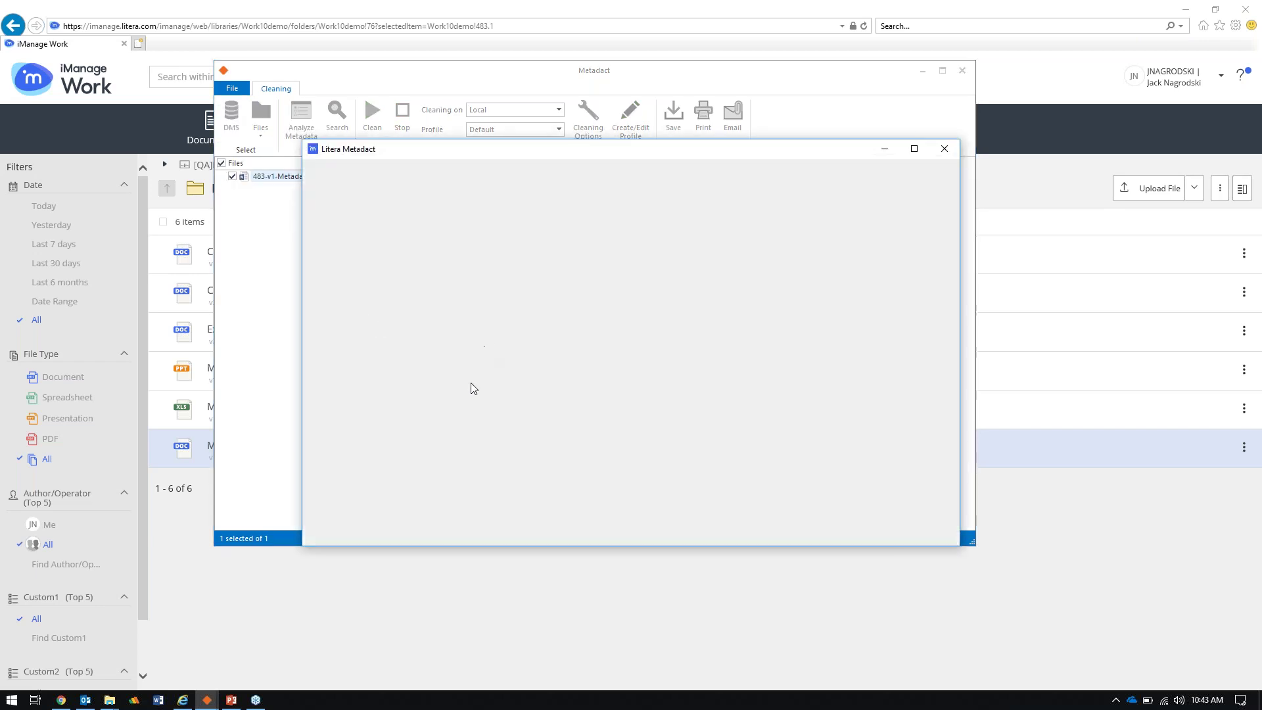
pyautogui.click(441, 336)
pyautogui.click(886, 534)
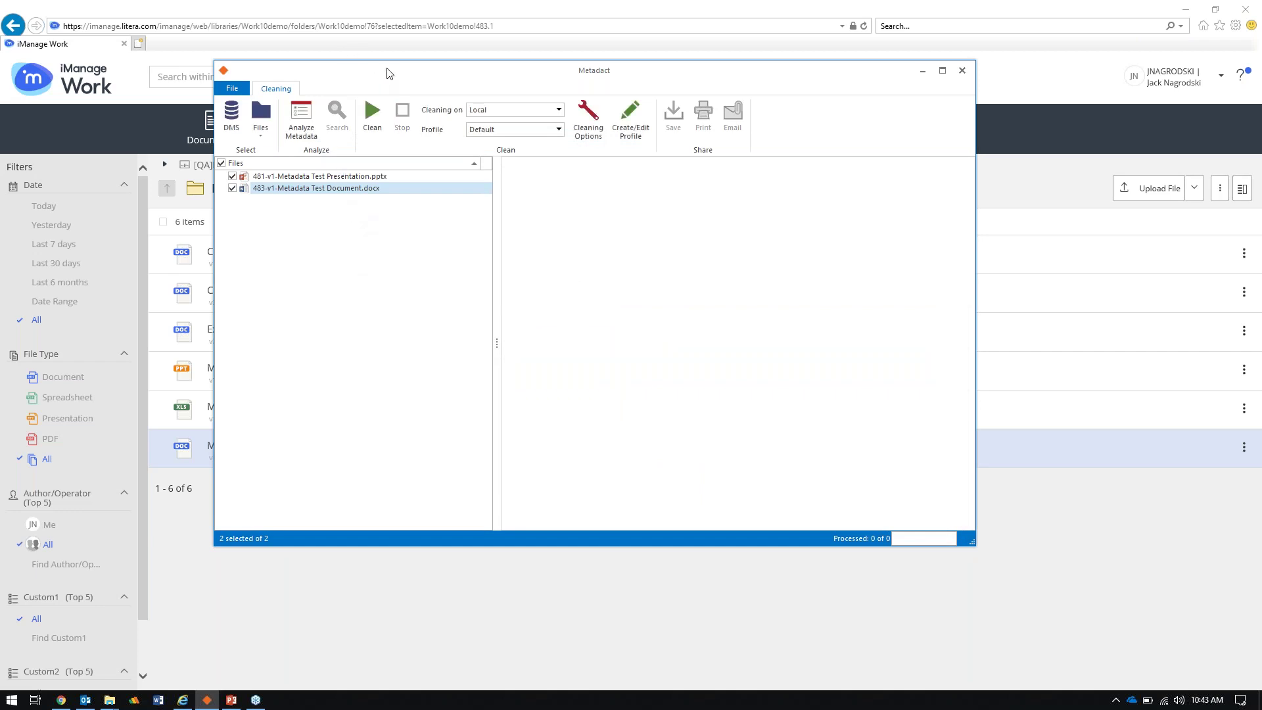
# Analyze the metadata of both files and examine the statistics and detected metadata for Metadata Test Document.docx
pyautogui.click(304, 130)
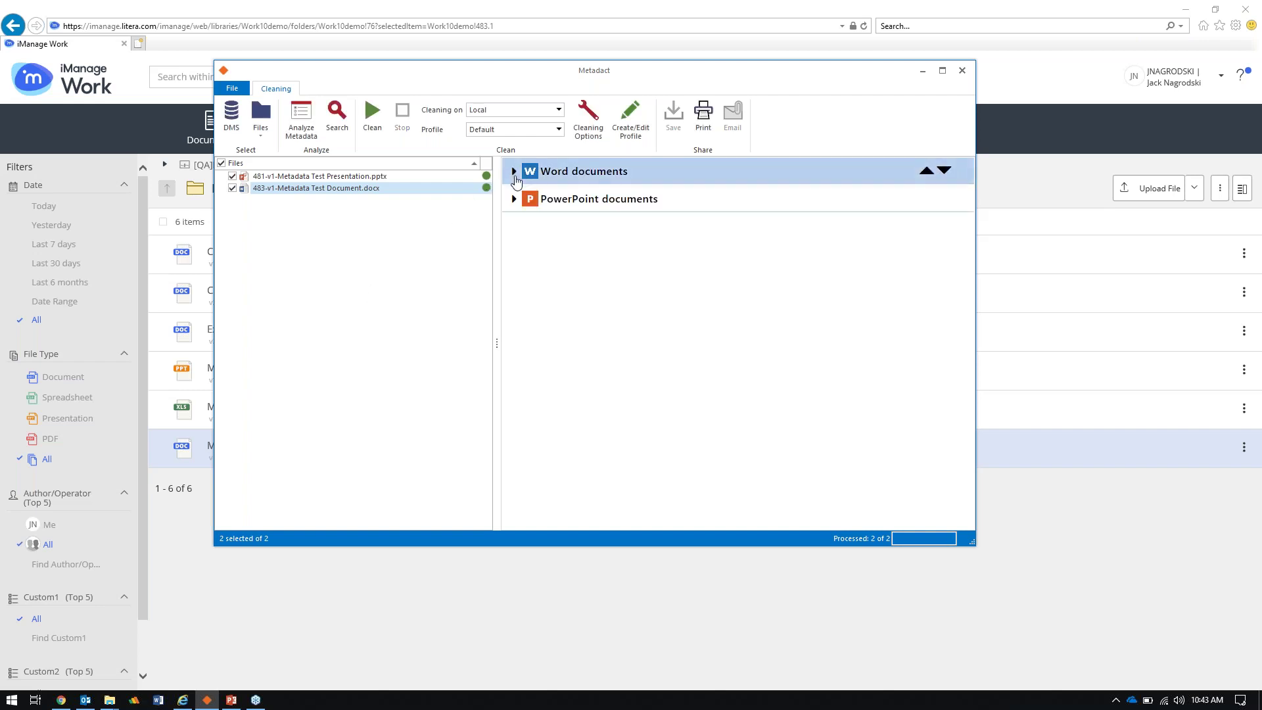
pyautogui.click(515, 172)
pyautogui.click(529, 195)
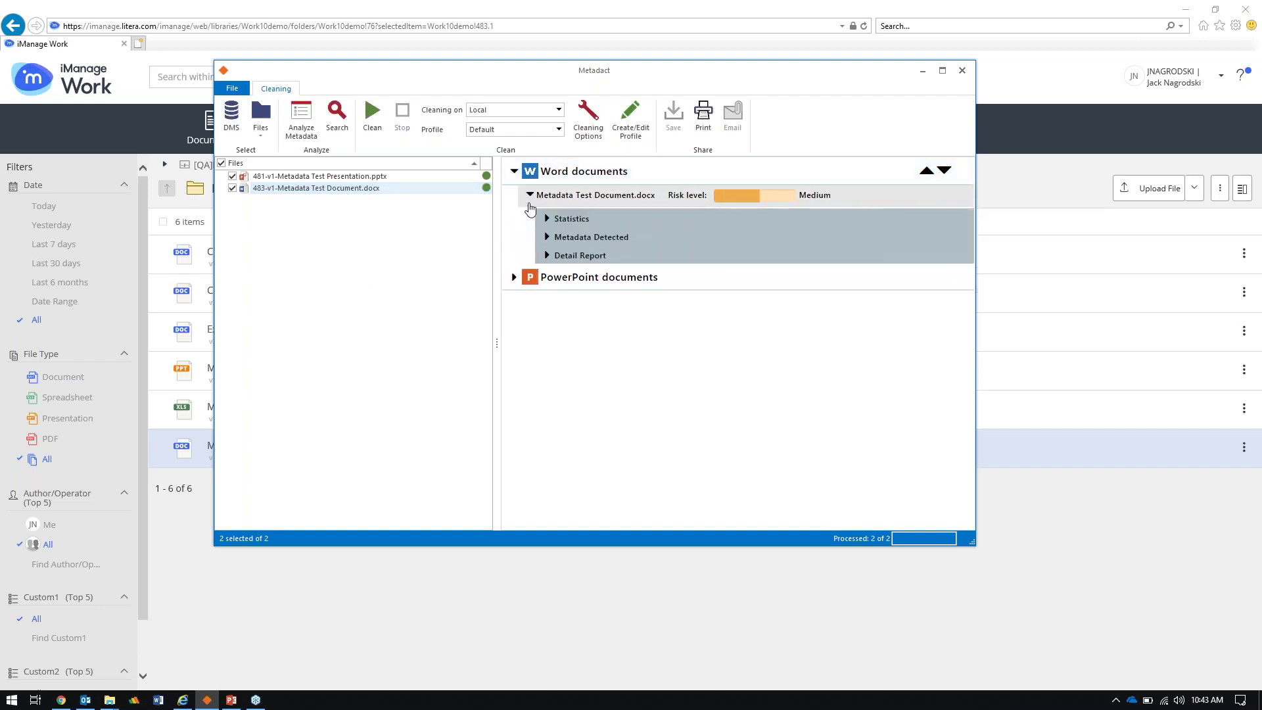
pyautogui.click(547, 218)
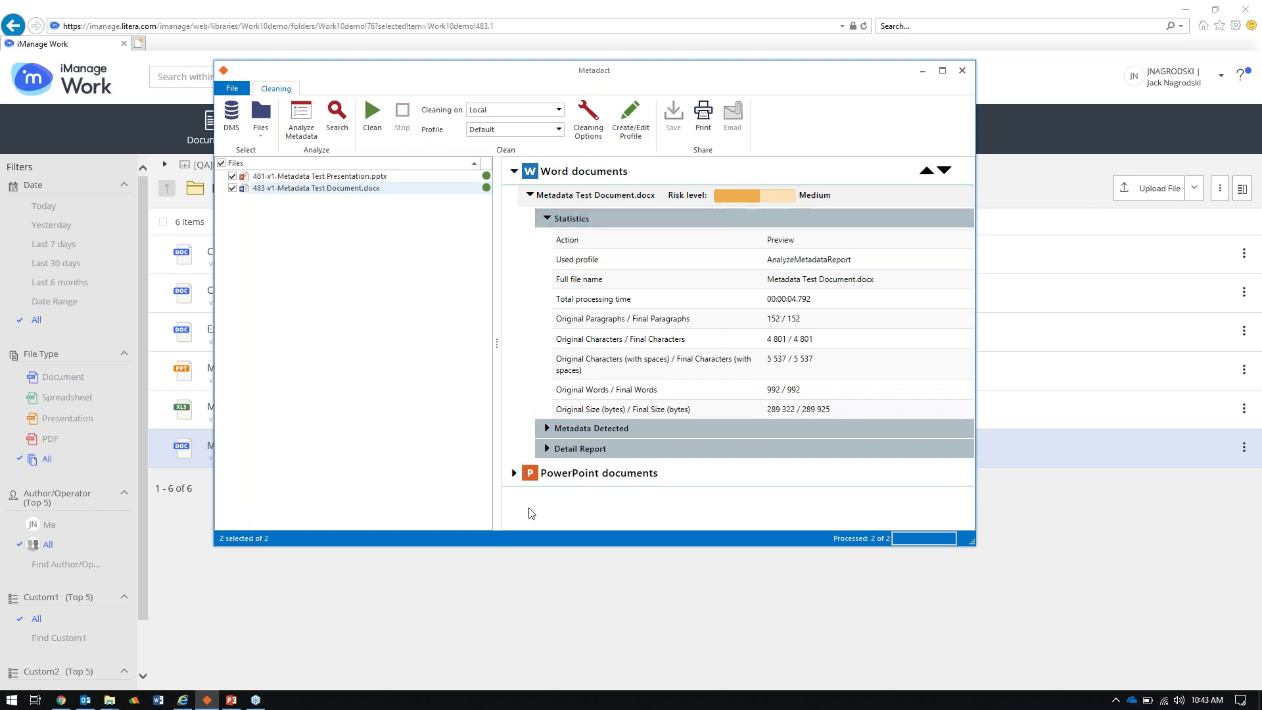
pyautogui.click(546, 429)
pyautogui.scroll(-2, 542, 424)
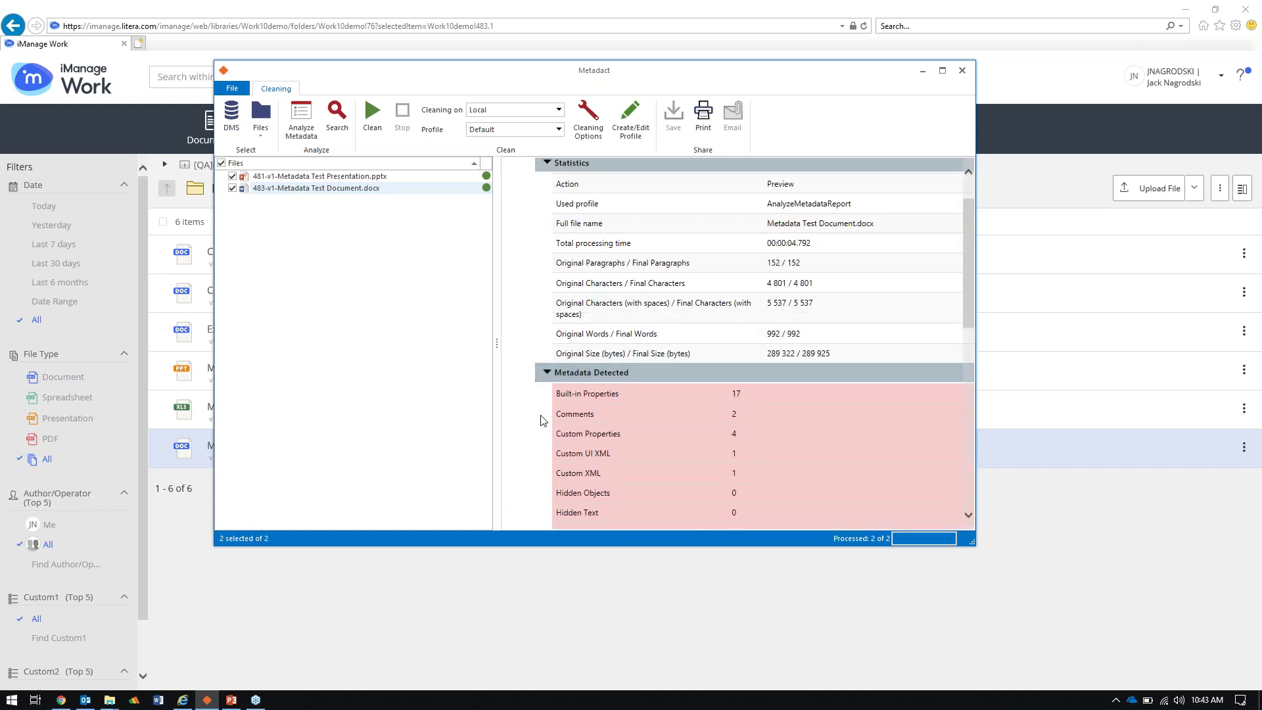
pyautogui.scroll(-2, 543, 422)
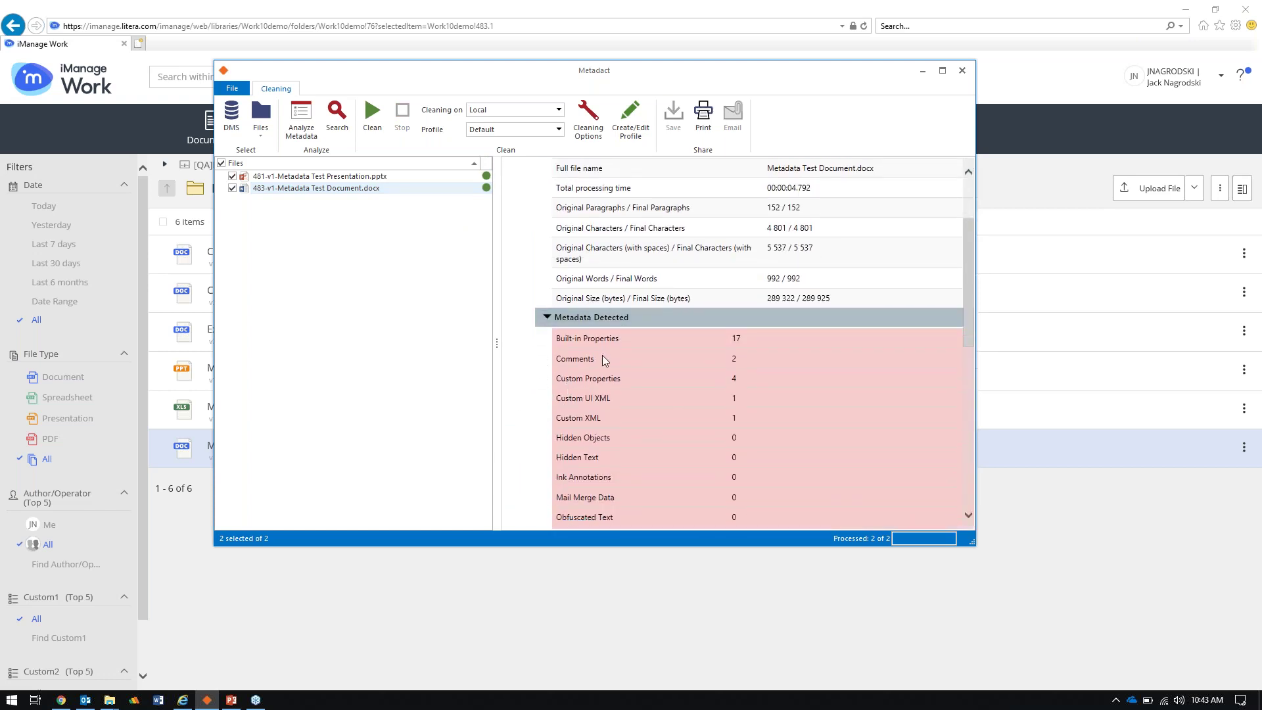
pyautogui.scroll(-4, 603, 360)
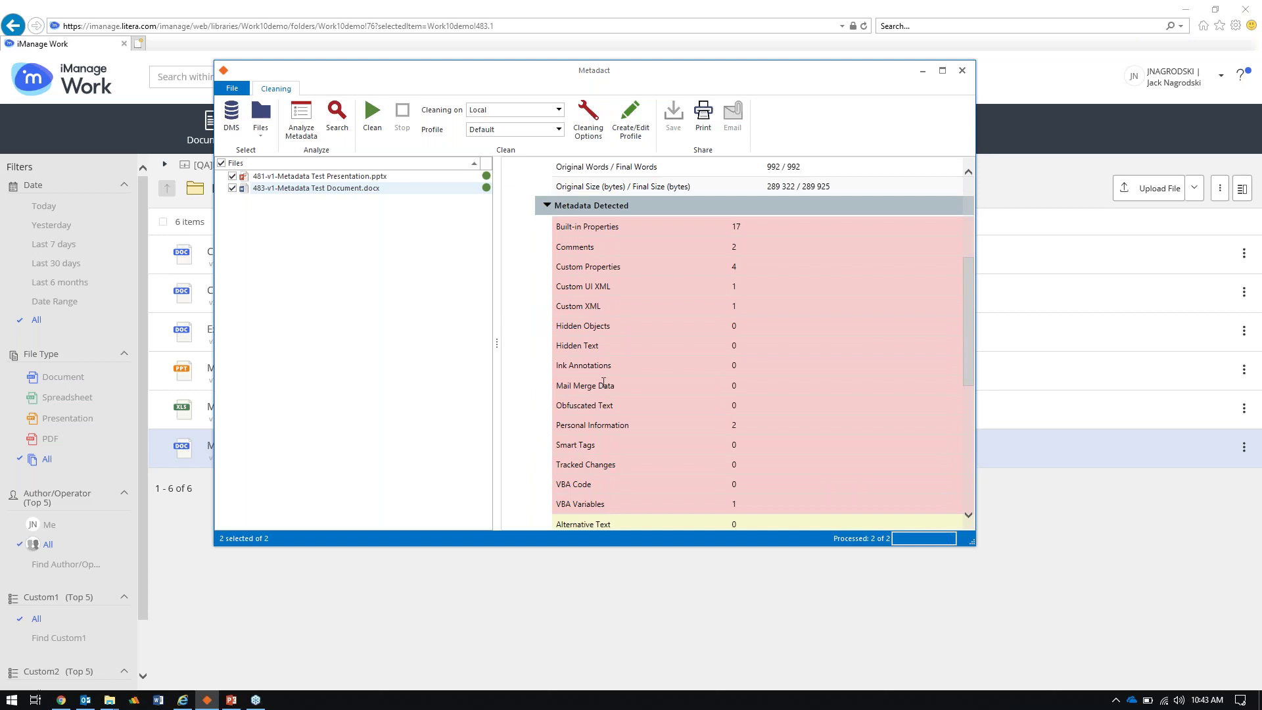
pyautogui.scroll(4, 603, 382)
# Clean both files without saving the analysis report, leaving their comments in place, and expand the Word and PowerPoint cleaning results
pyautogui.click(380, 120)
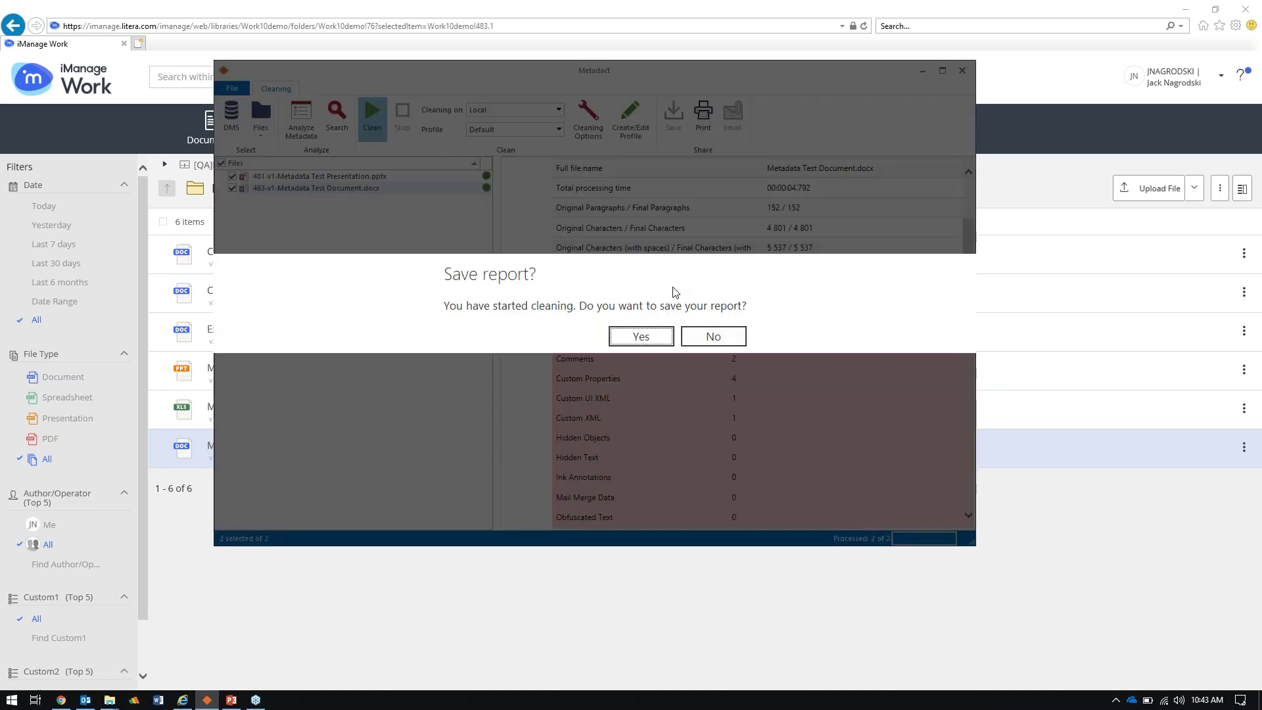
pyautogui.click(688, 338)
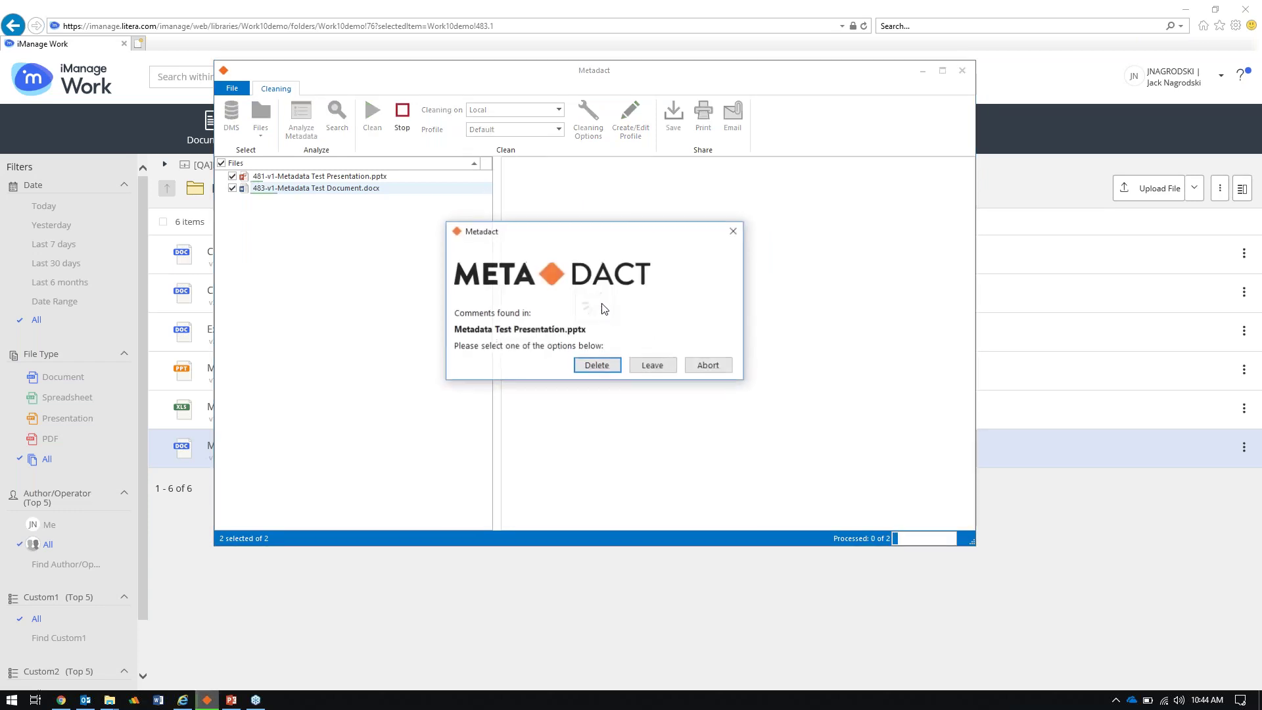
pyautogui.click(649, 367)
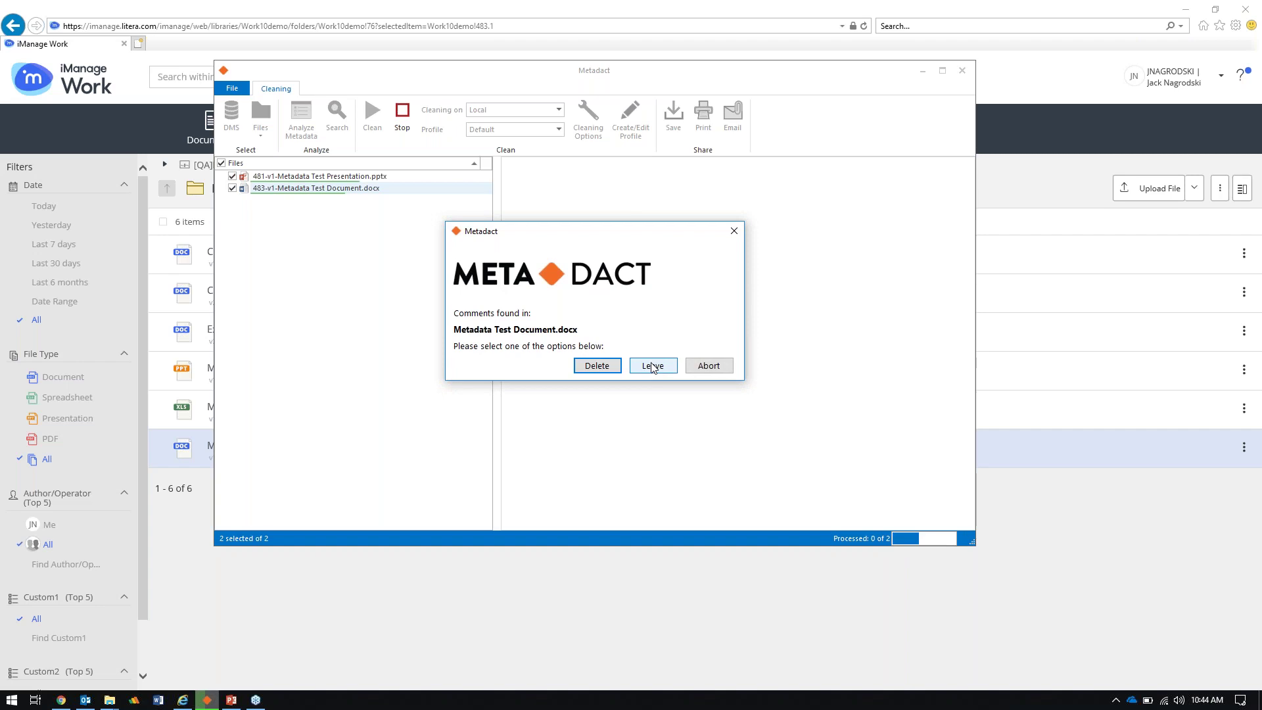
pyautogui.click(651, 366)
pyautogui.click(651, 366)
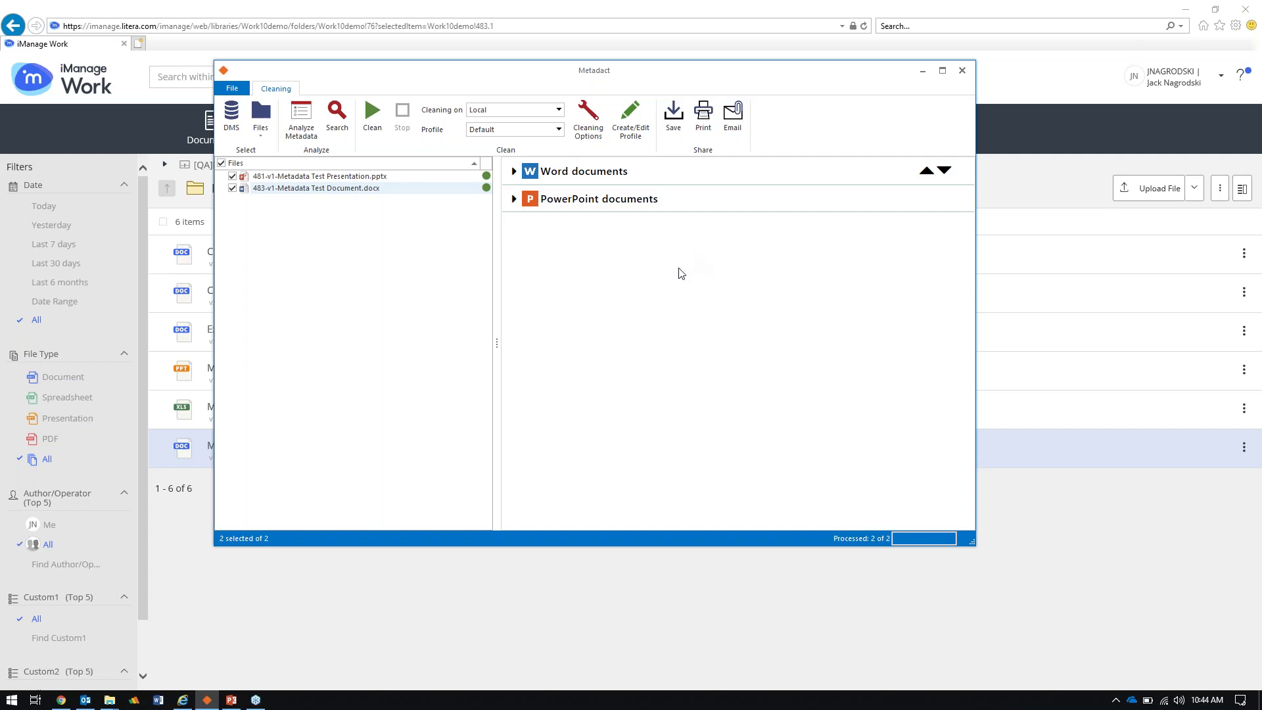
pyautogui.click(513, 199)
pyautogui.click(514, 171)
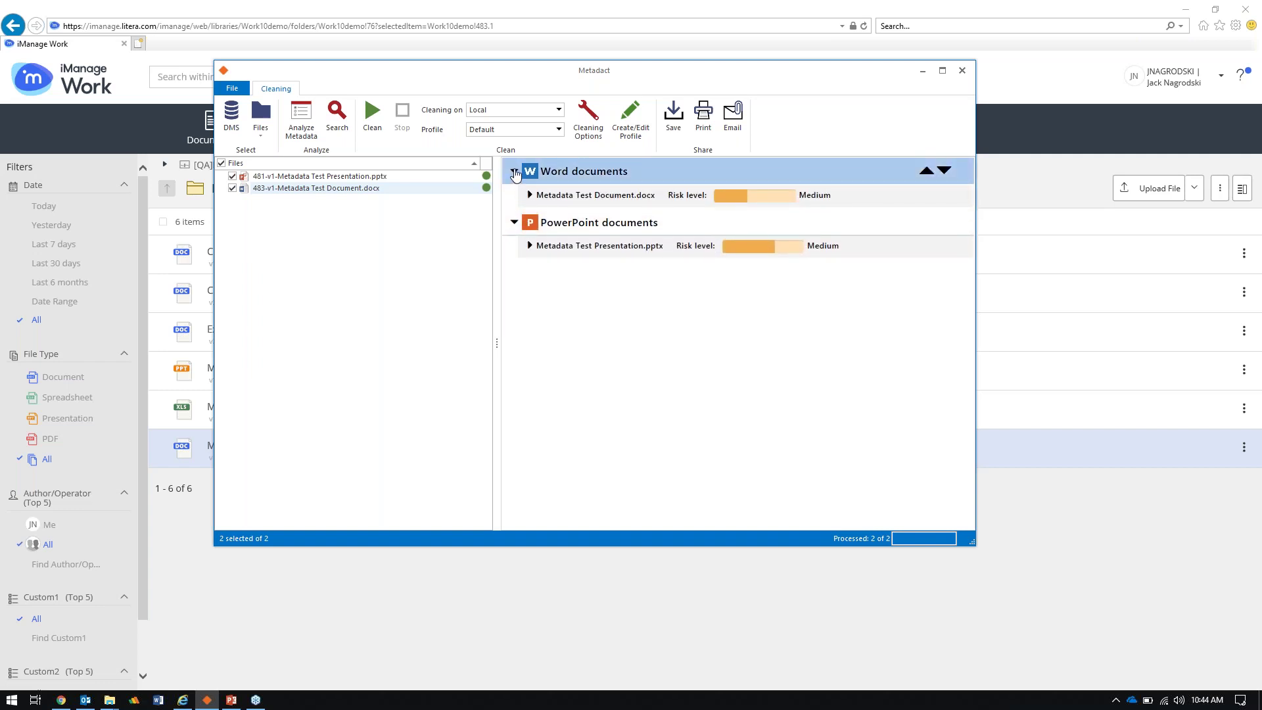